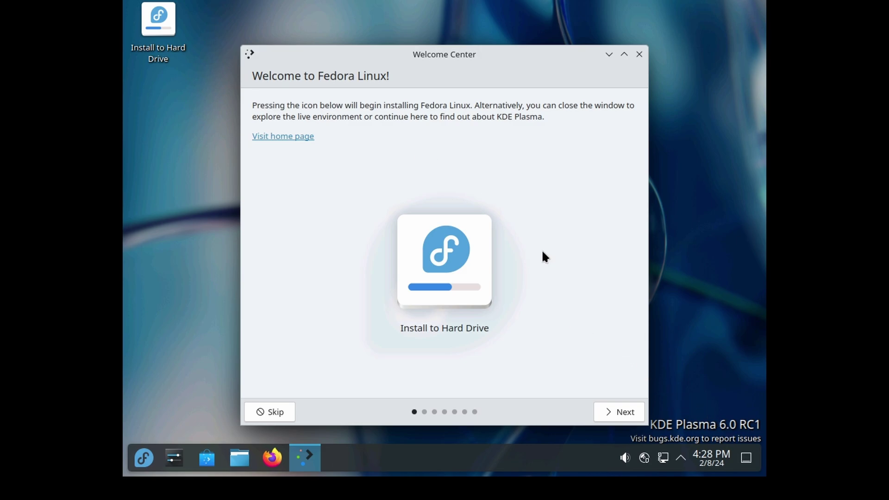
Page through and finish the Welcome Center tour, then launch Install to Hard Drive.
left_click(607, 409)
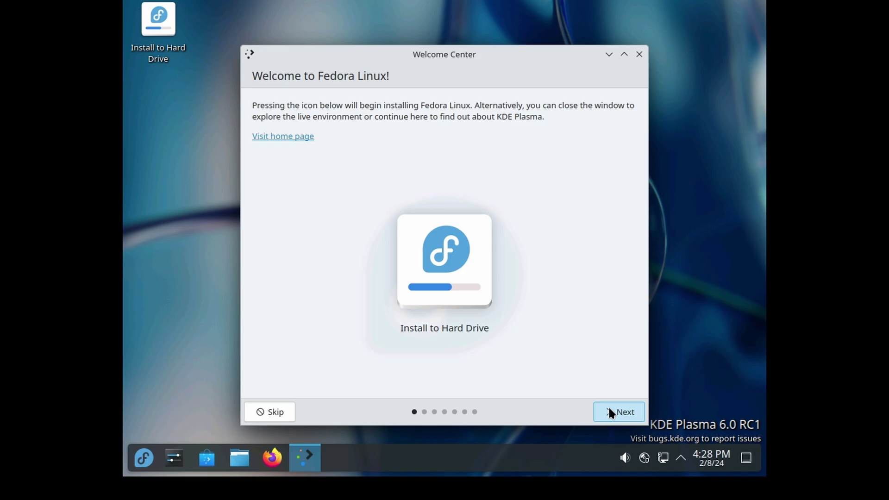
left_click(619, 410)
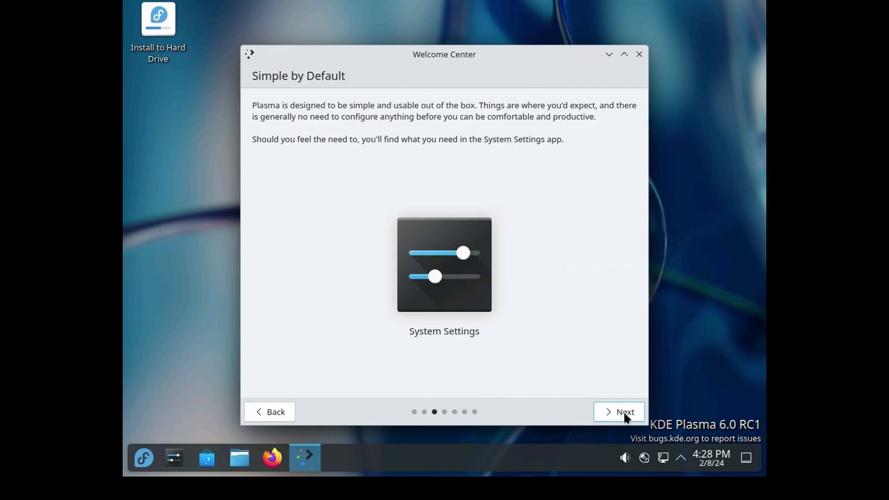
left_click(620, 411)
left_click(625, 416)
left_click(622, 416)
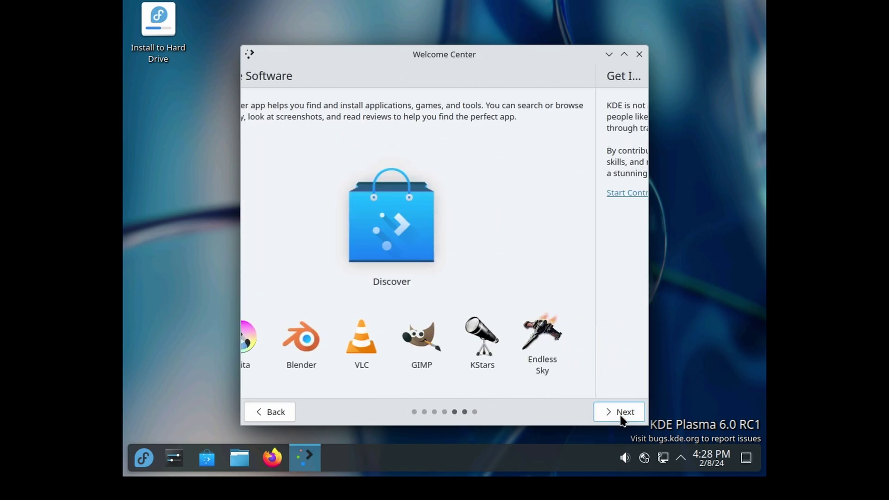
left_click(619, 418)
left_click(620, 418)
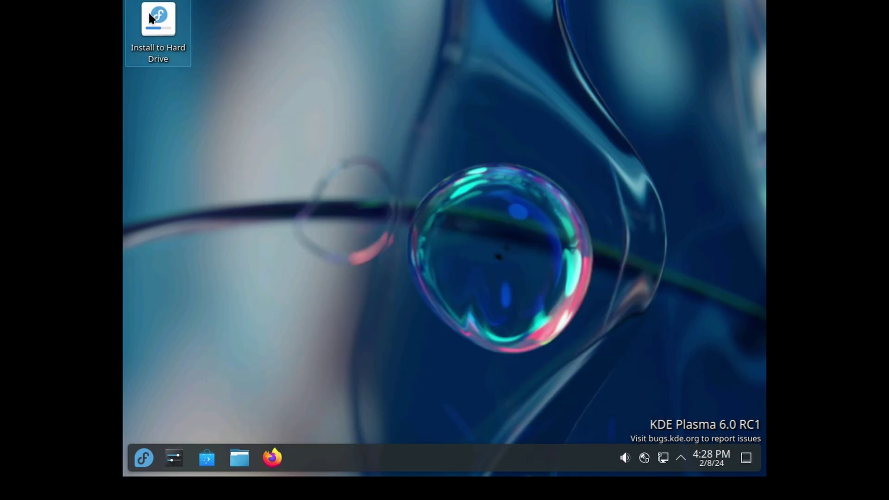
double_click(148, 12)
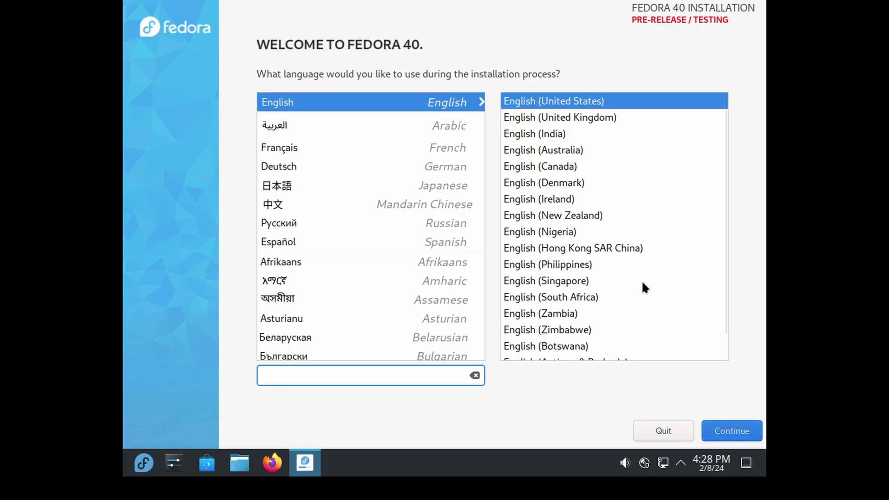
Keep English, then delete everything and reclaim all space on the 20 GiB disk.
left_click(734, 430)
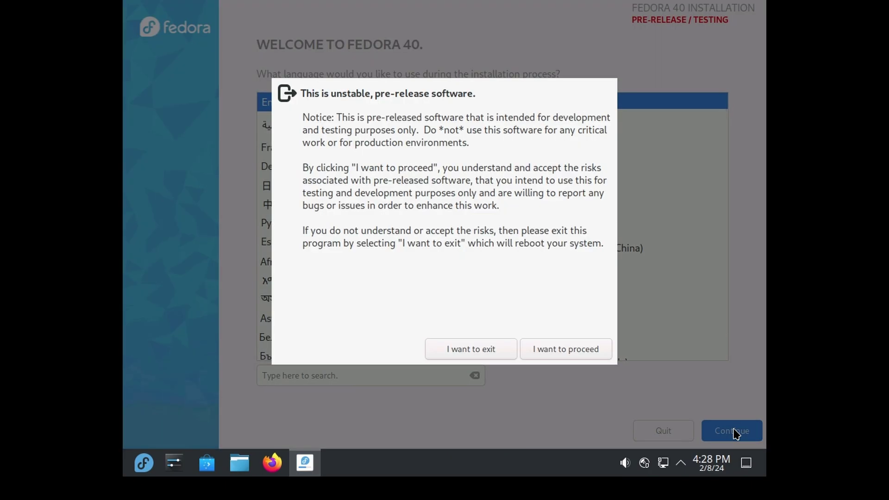
left_click(566, 349)
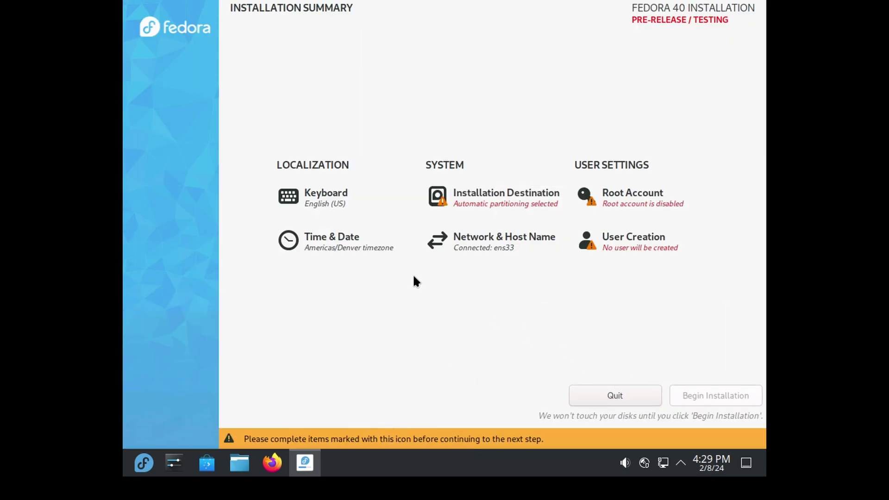
left_click(482, 198)
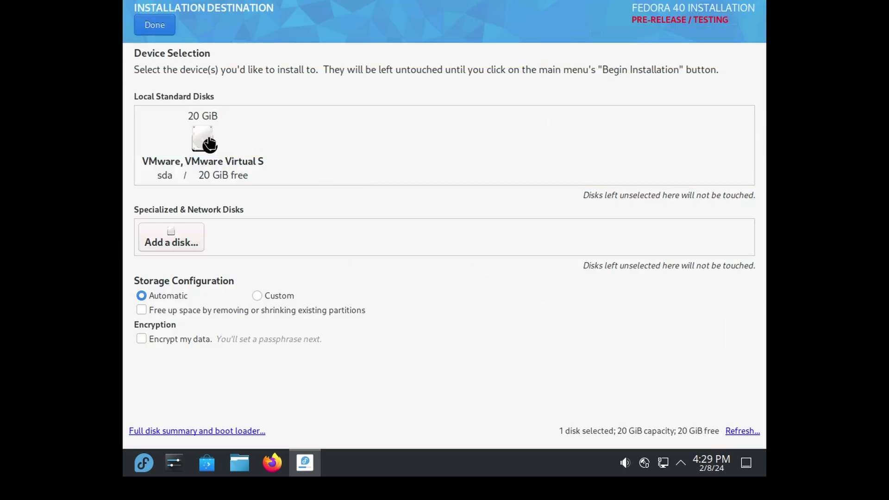
left_click(188, 309)
left_click(155, 25)
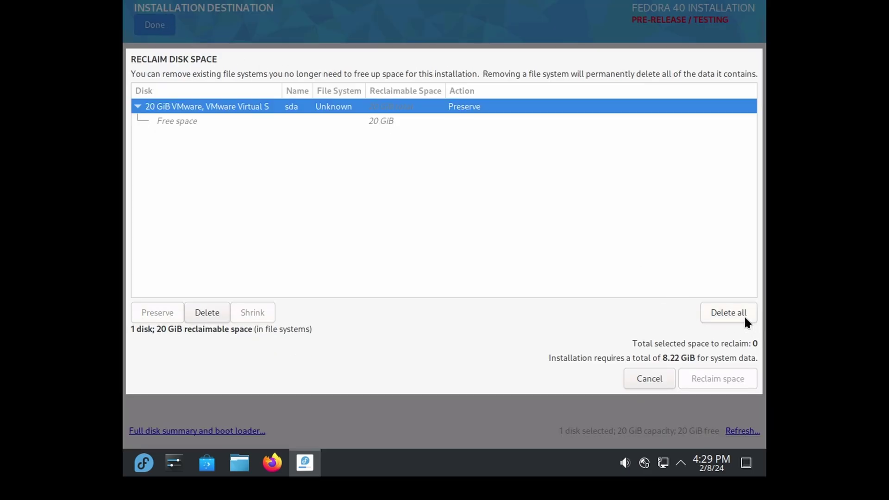
left_click(717, 312)
left_click(725, 374)
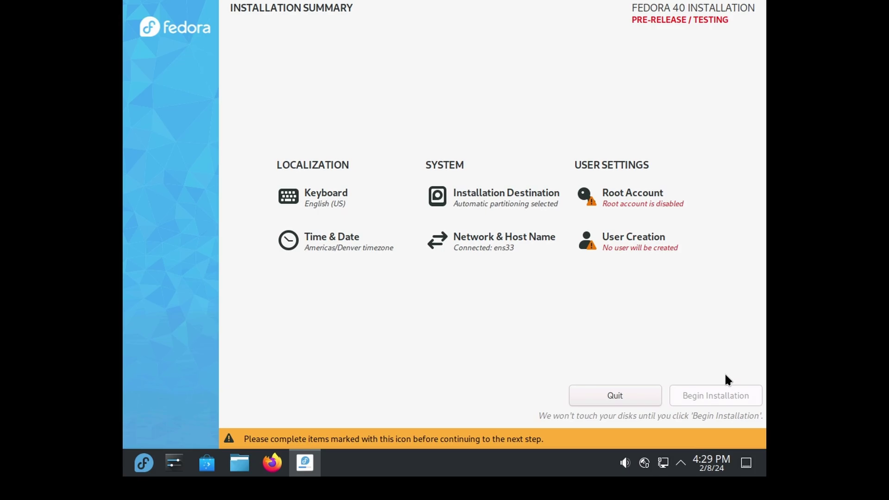
Enable the root account with a short password, accepting the too-short warning.
left_click(619, 198)
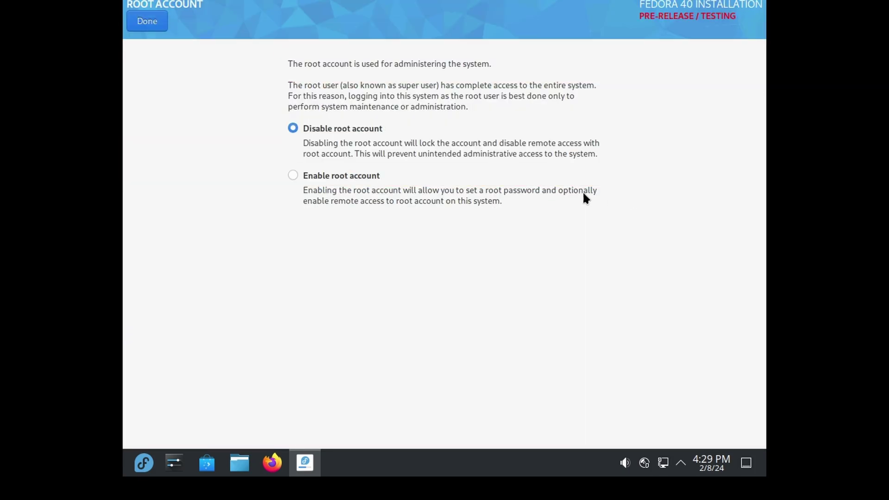
left_click(344, 175)
type("123")
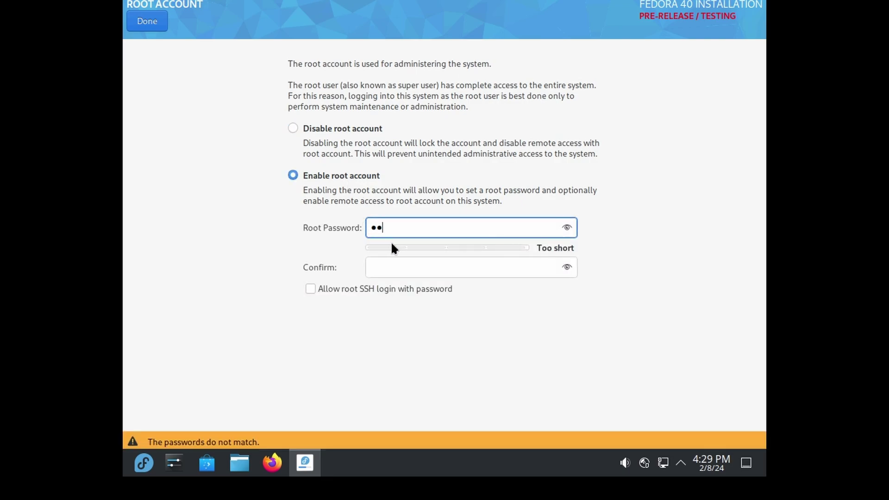
left_click(402, 270)
type("123")
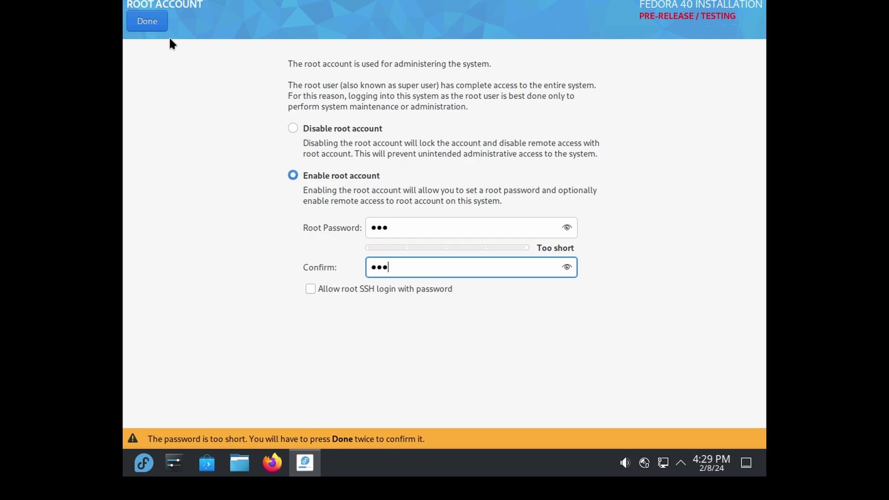
left_click(147, 23)
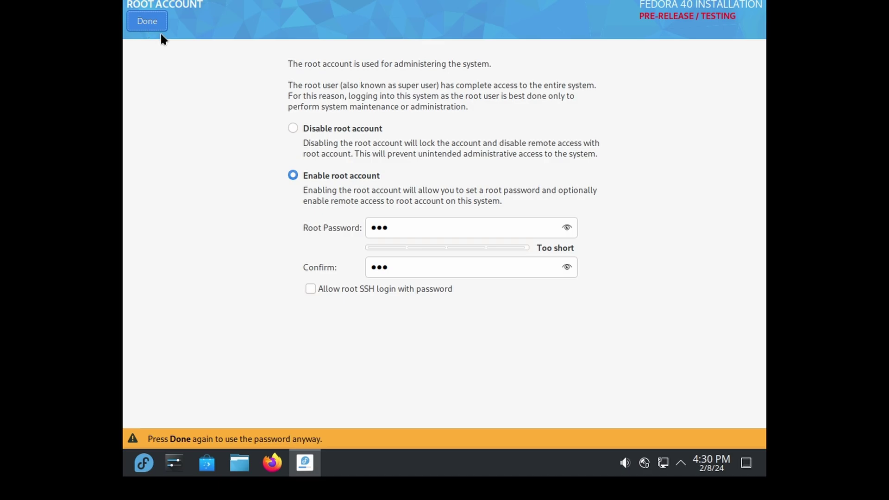
left_click(156, 23)
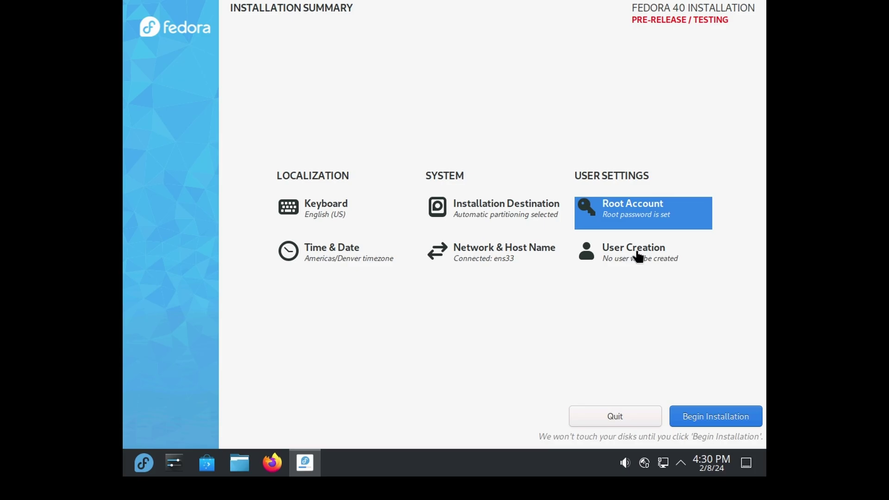
Enter the user's full name and correct the user name, removing the stray trailing 1.
left_click(638, 256)
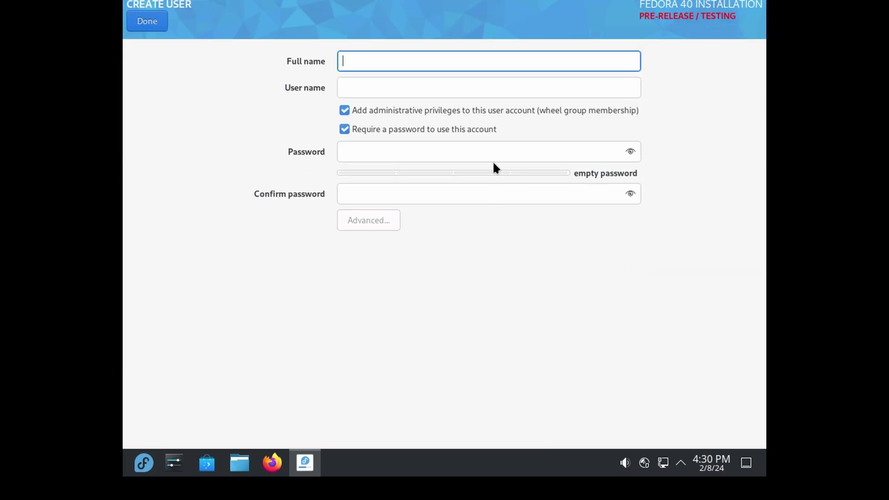
type("The Linux ")
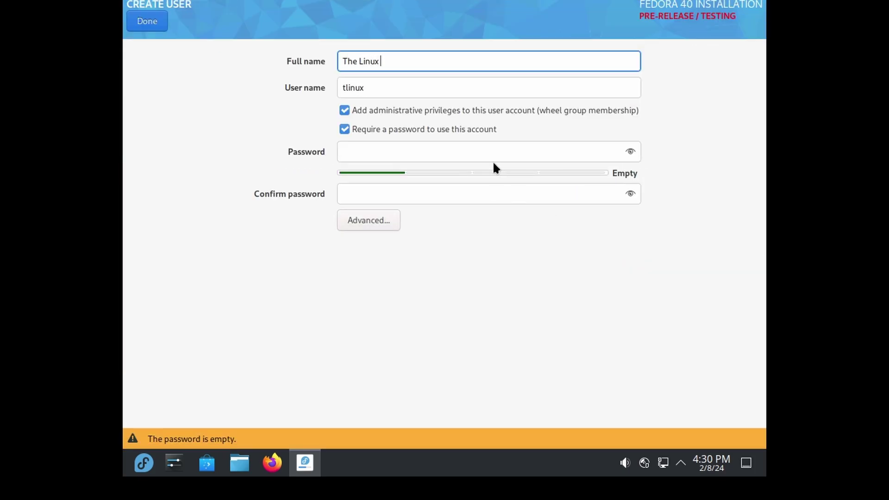
type("IT Guy")
left_click(408, 93)
key("BackSpace")
key("BackSpace")
key("BackSpace")
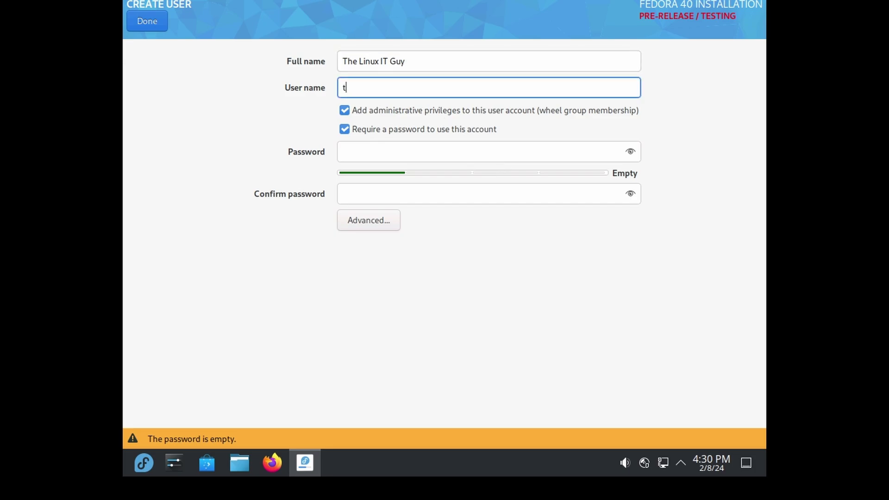
type("helinuxitguy1")
key("BackSpace")
Give the user a confirmed short password and save it despite the warning.
left_click(473, 142)
type("123")
left_click(458, 190)
type("123")
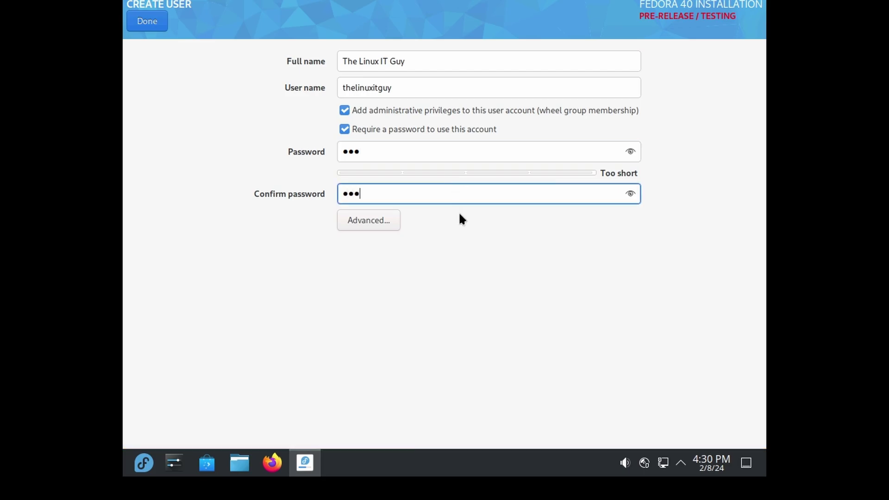
left_click(150, 27)
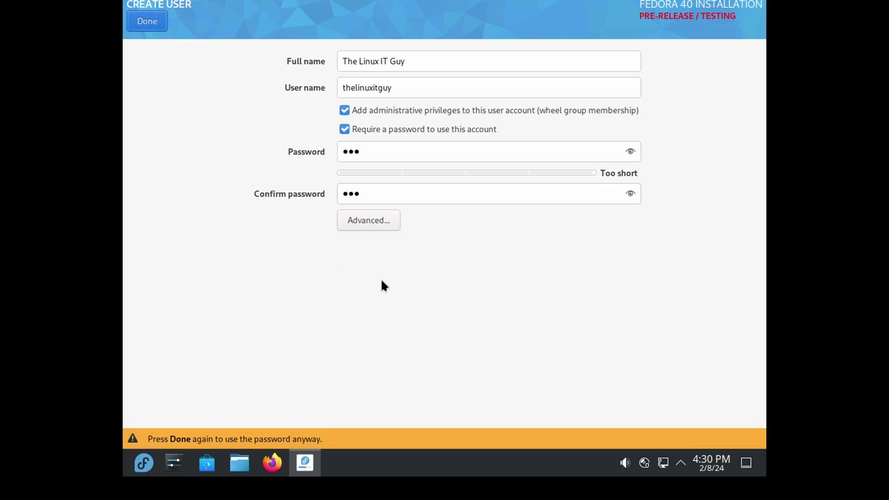
left_click(158, 21)
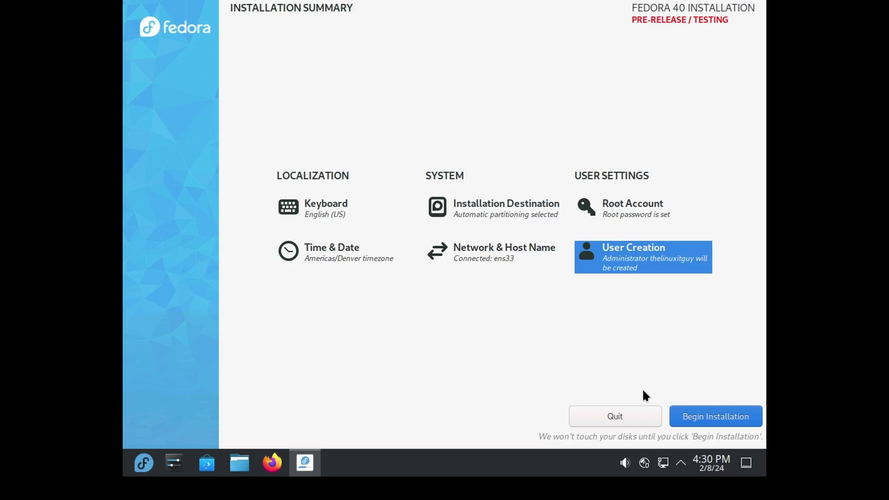
Begin the installation, then finish it and reboot into the installed system.
left_click(713, 416)
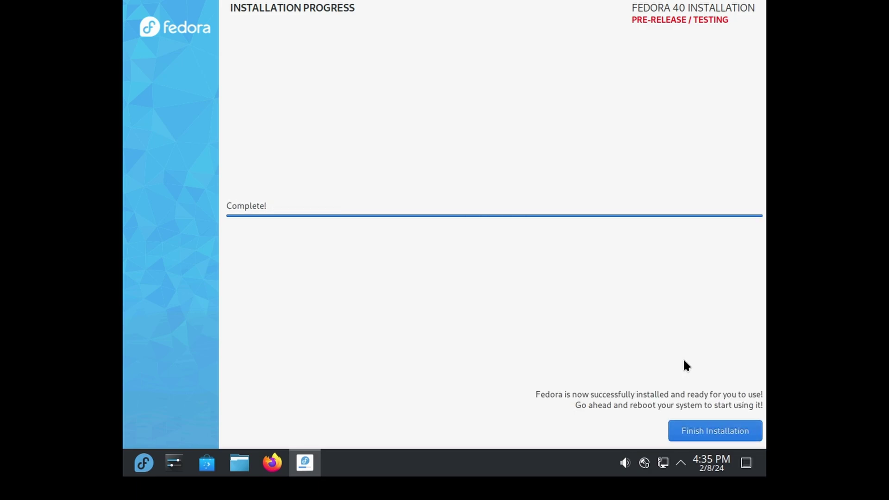
left_click(717, 430)
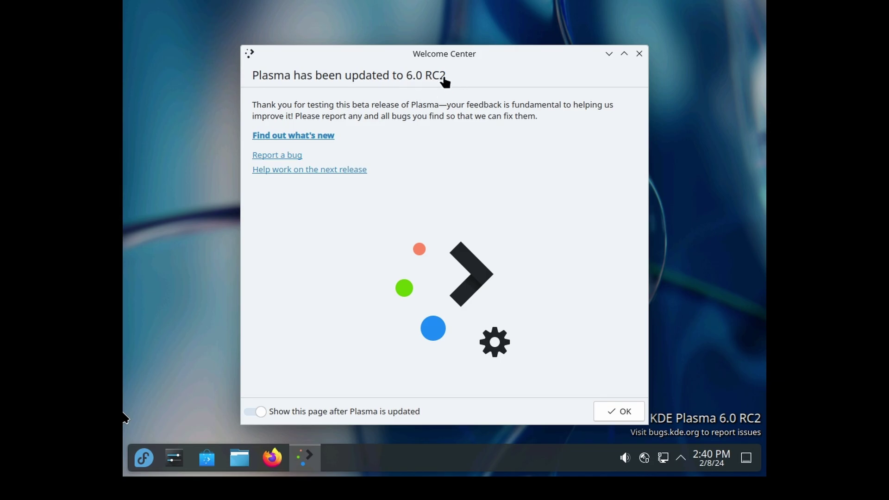
Dismiss the Plasma update notice and refresh the update list in Discover.
left_click(621, 412)
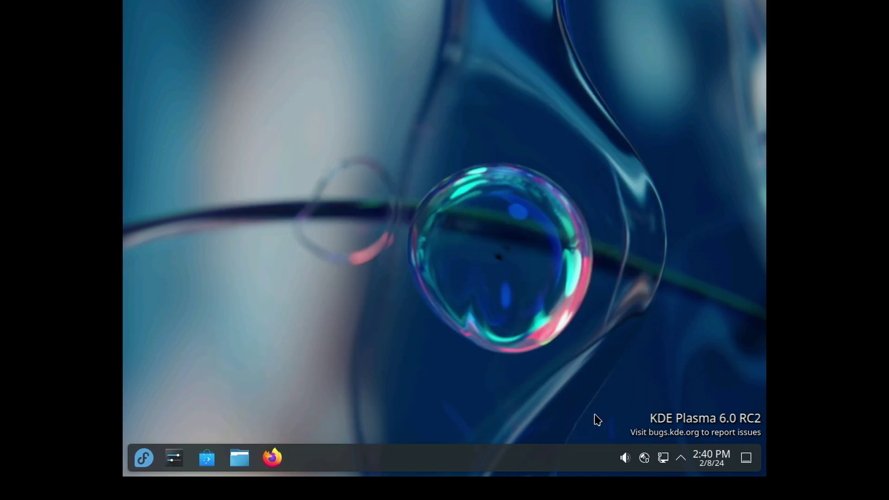
left_click(212, 459)
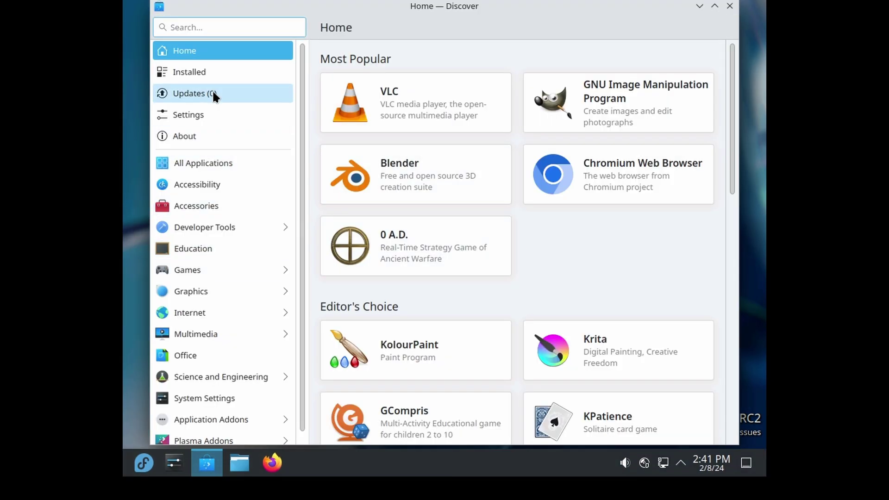
left_click(205, 92)
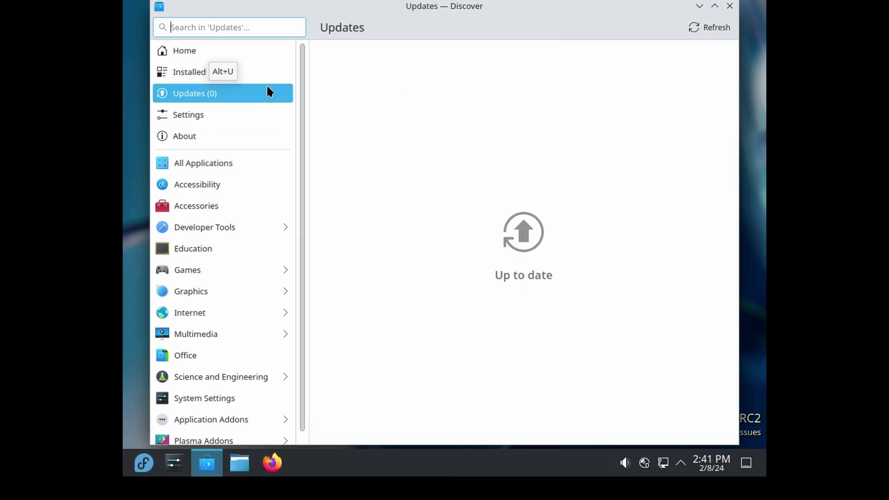
left_click(725, 32)
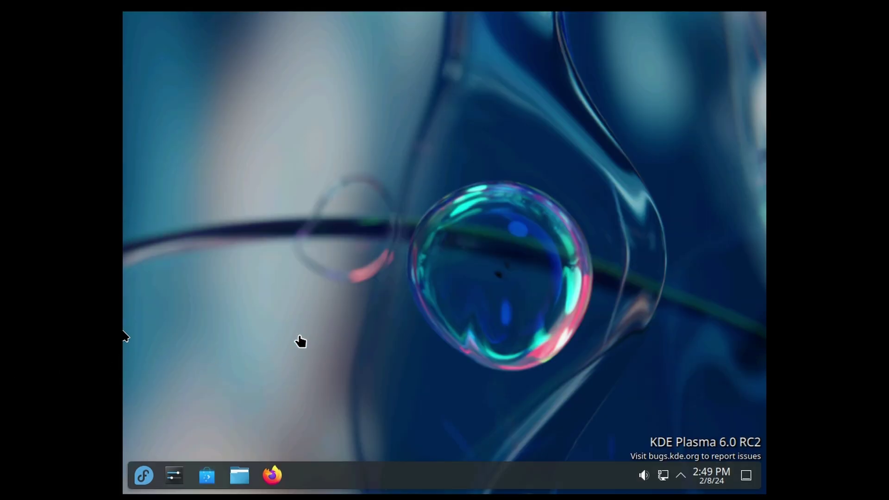
right_click(406, 483)
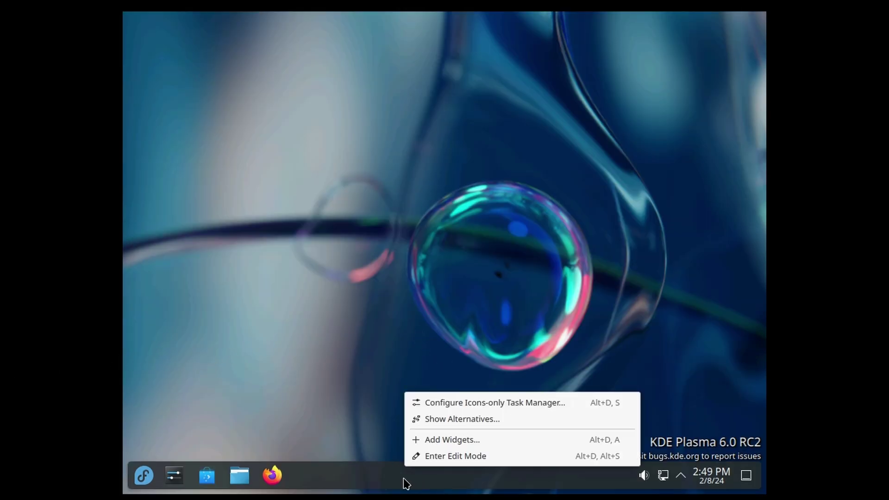
left_click(441, 455)
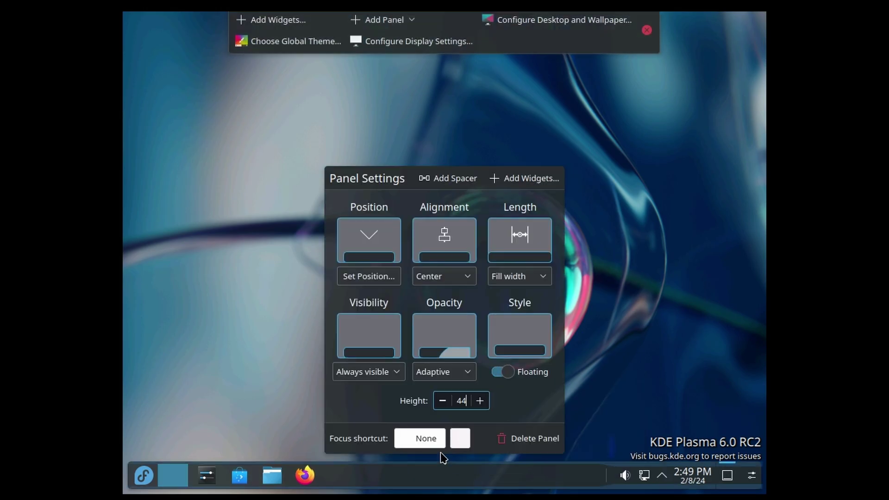
left_click(374, 244)
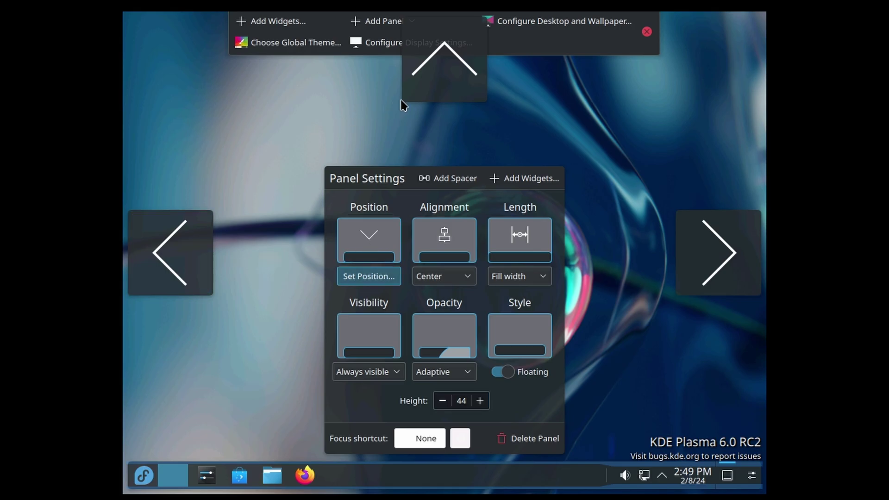
left_click(432, 86)
left_click(345, 163)
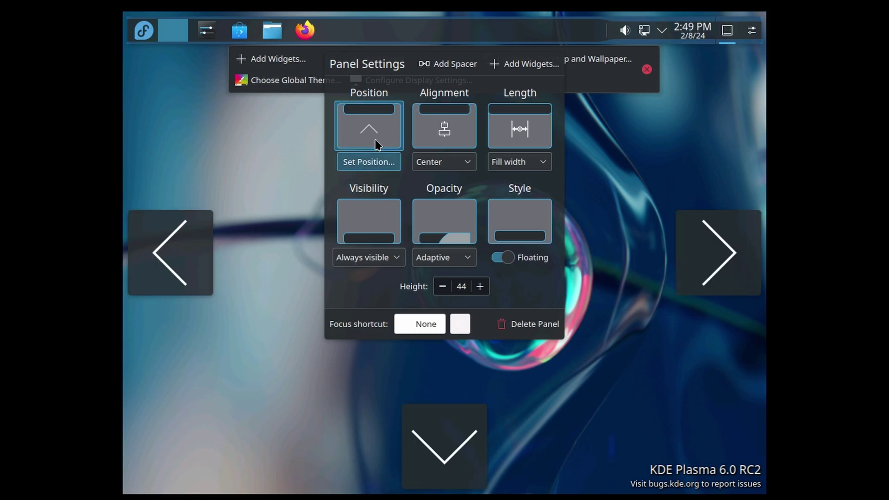
left_click(187, 258)
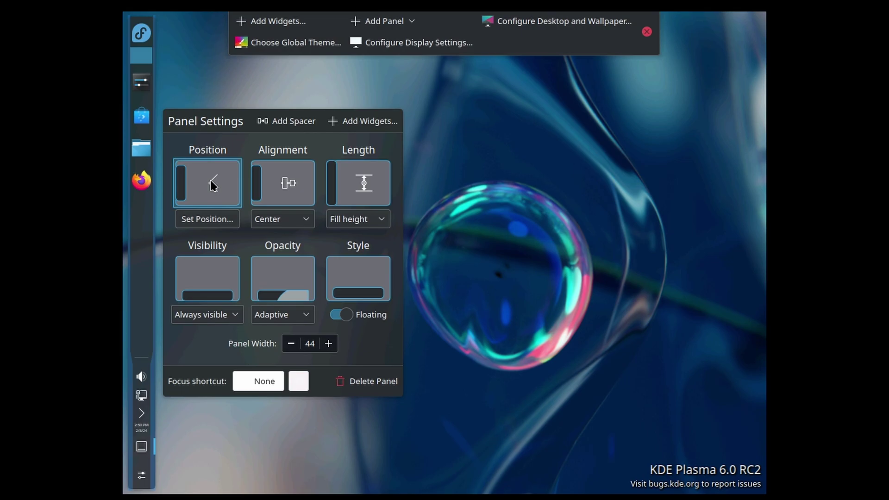
left_click(700, 250)
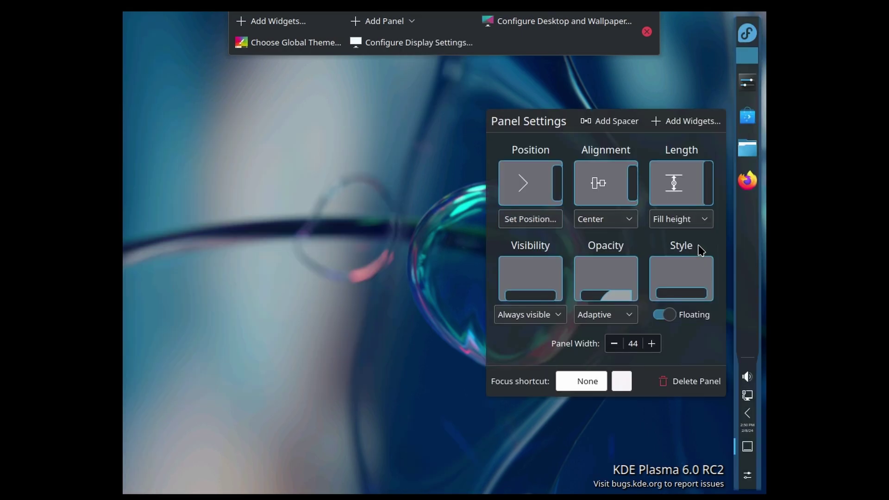
left_click(531, 218)
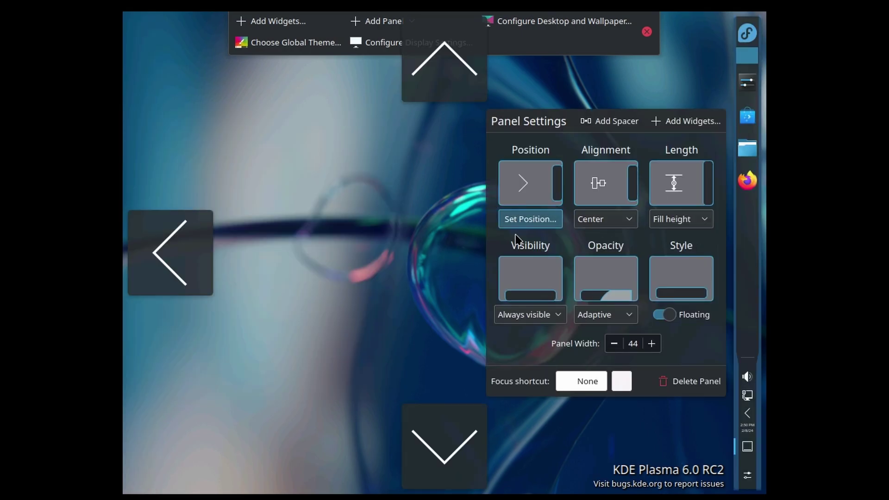
left_click(454, 427)
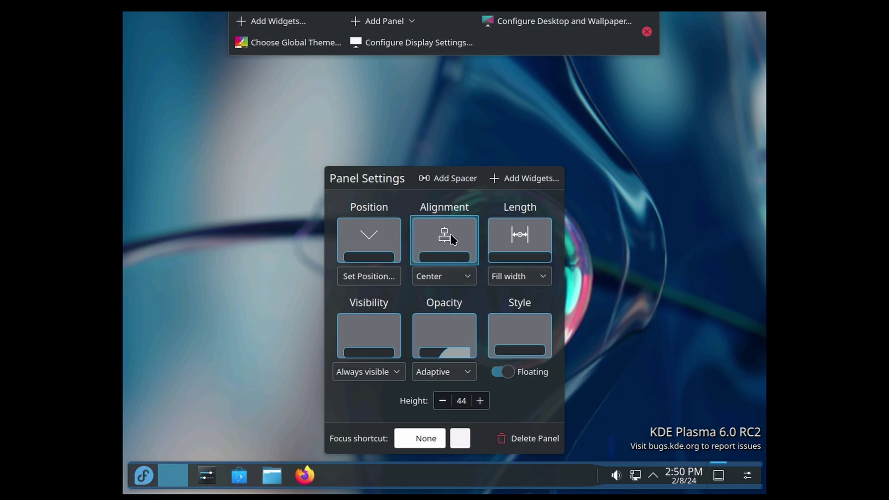
left_click(454, 276)
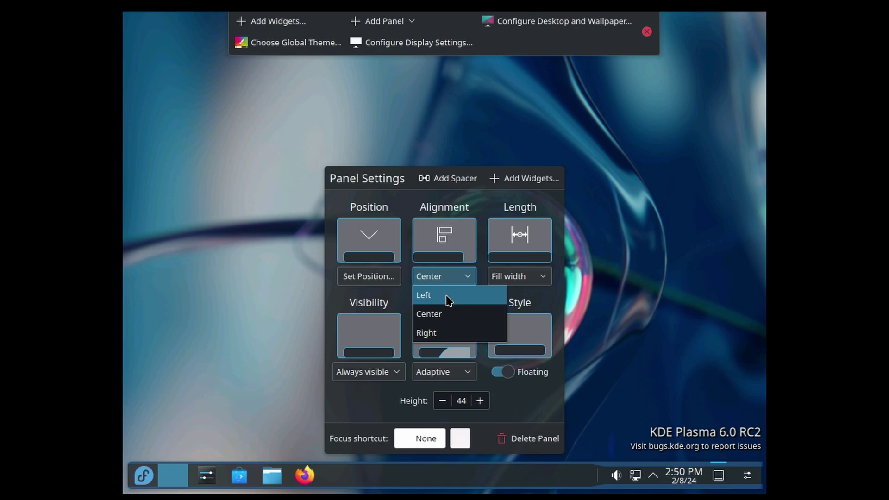
left_click(447, 297)
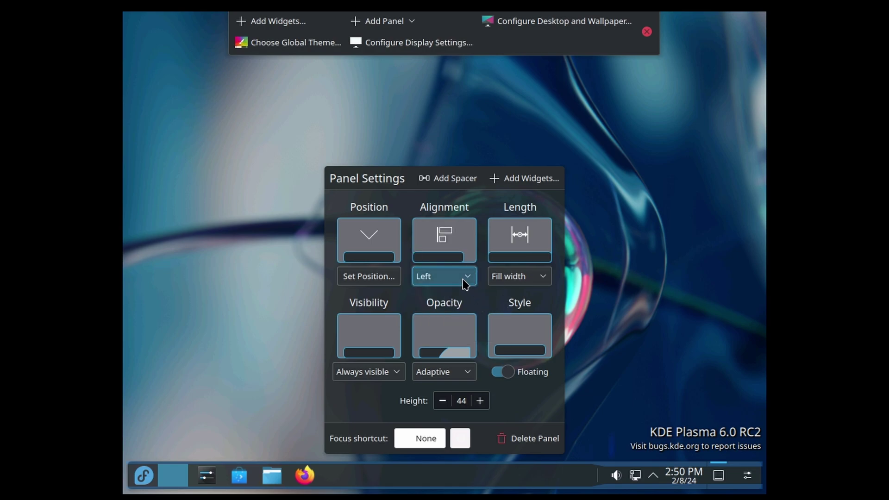
left_click(466, 279)
left_click(452, 308)
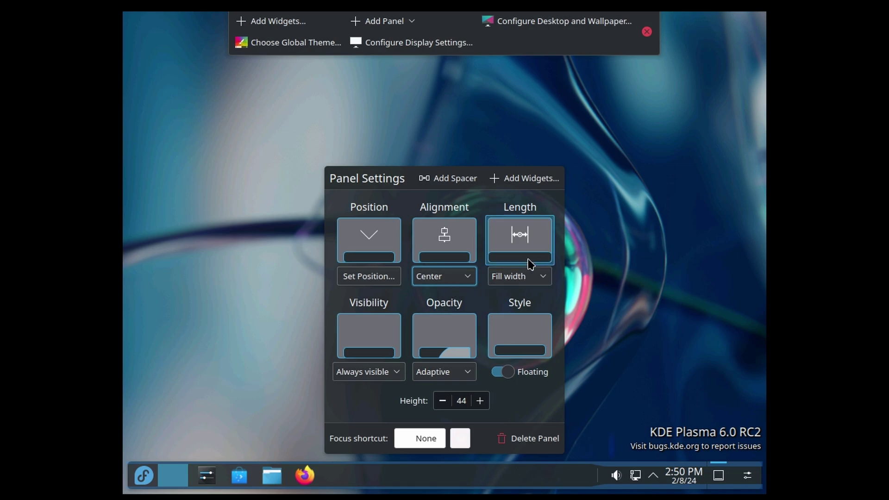
left_click(526, 278)
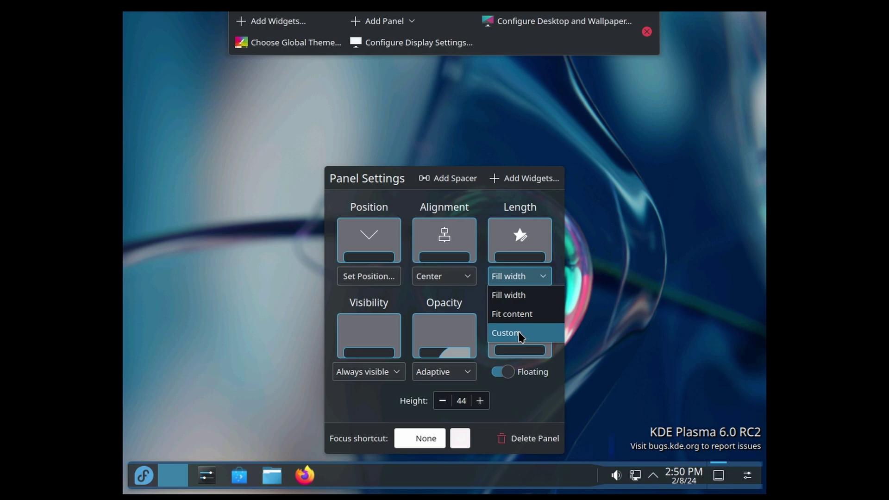
left_click(549, 208)
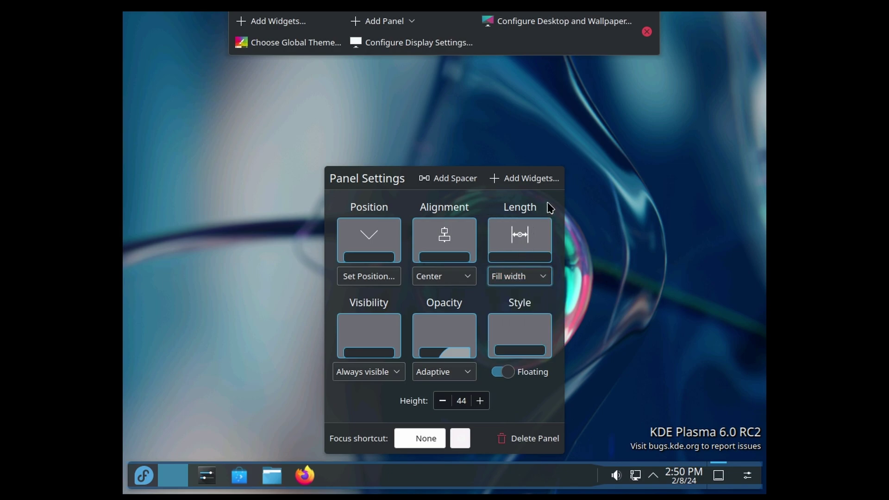
left_click(380, 373)
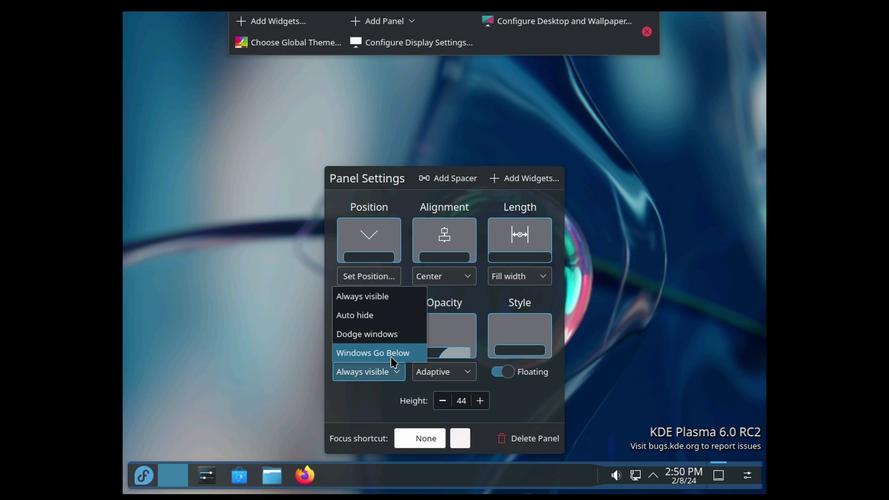
left_click(444, 372)
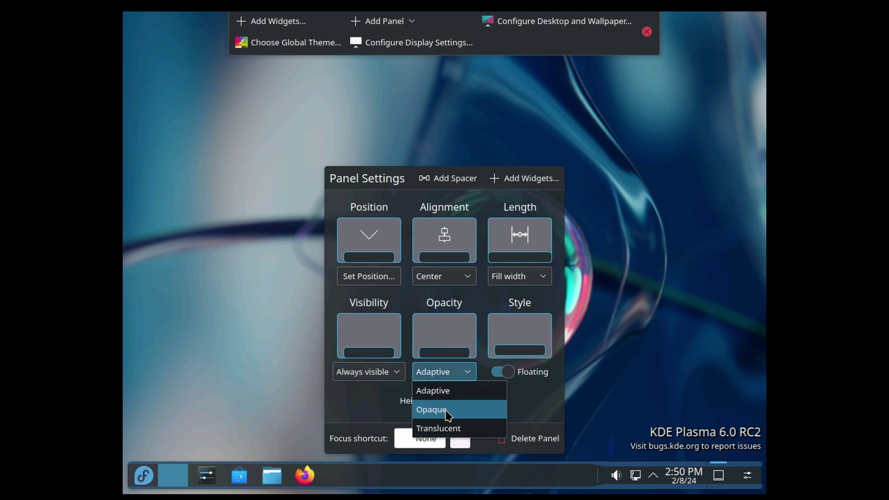
left_click(441, 410)
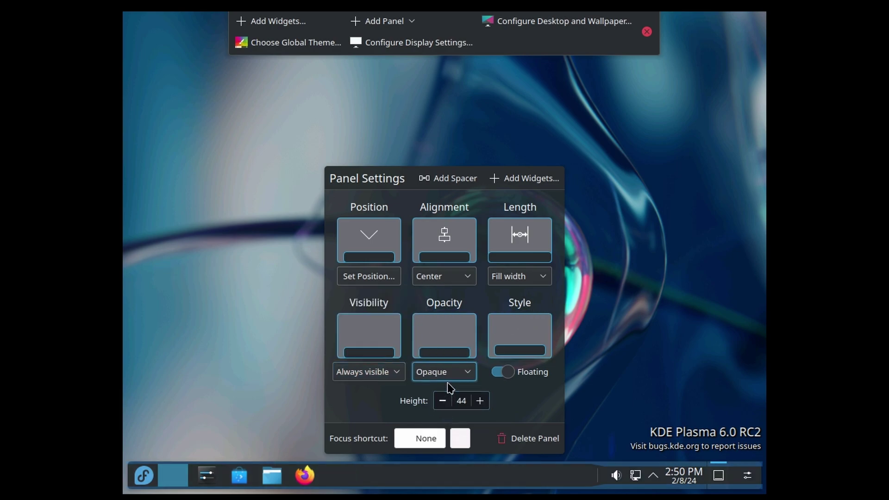
left_click(452, 372)
left_click(445, 429)
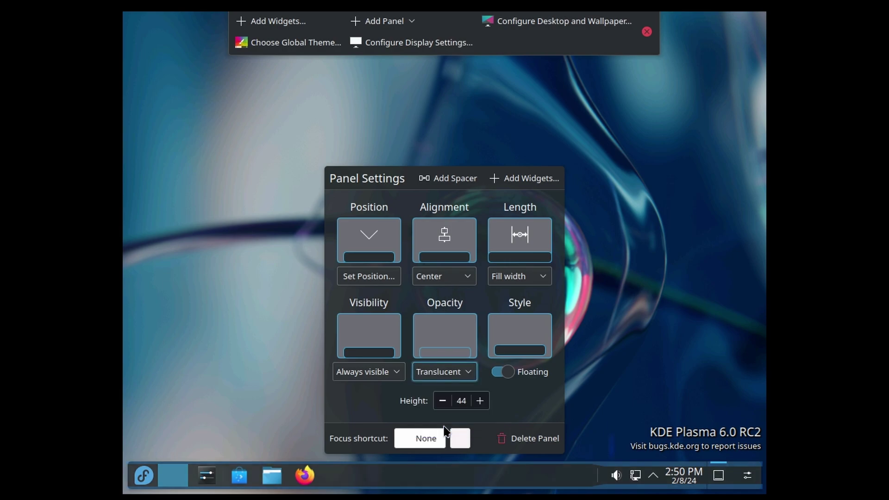
left_click(452, 372)
left_click(435, 391)
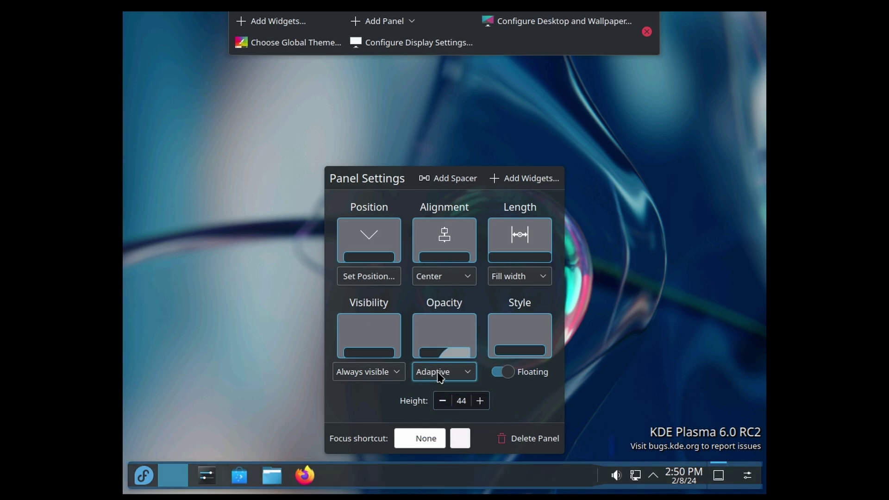
left_click(501, 373)
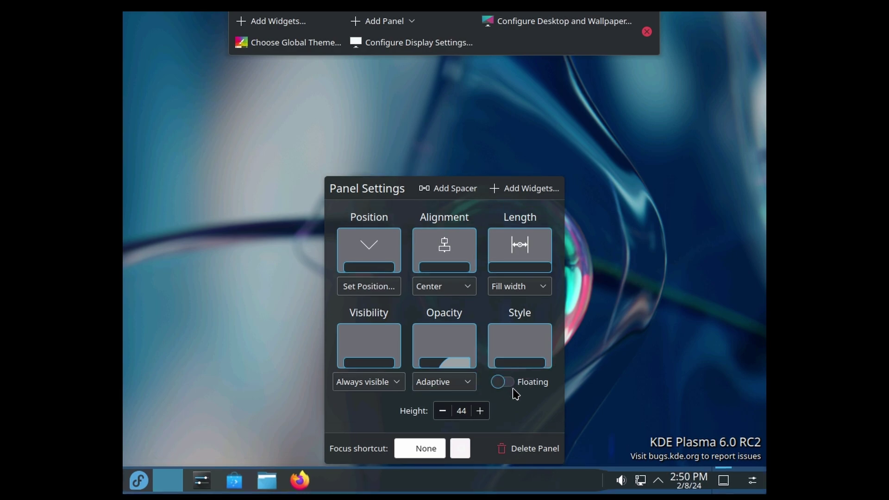
left_click(503, 381)
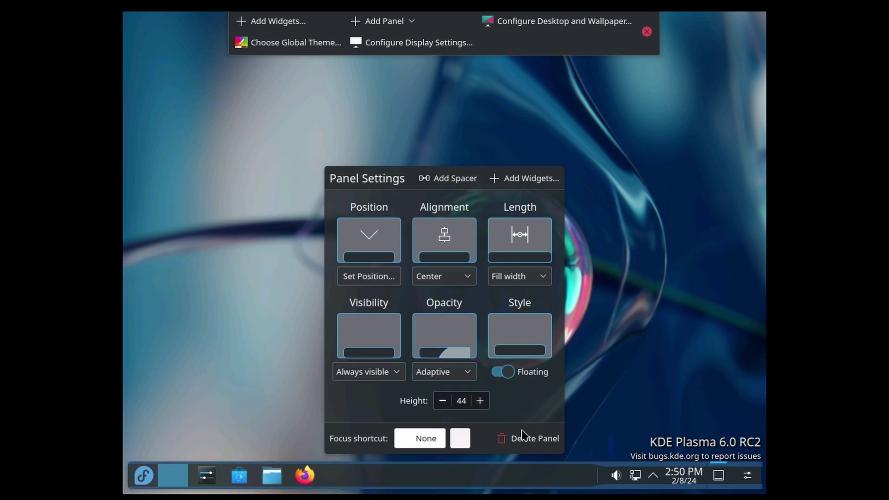
Exit panel editing and add a second virtual desktop, Desktop 2.
mouse_move(390, 476)
left_click(125, 394)
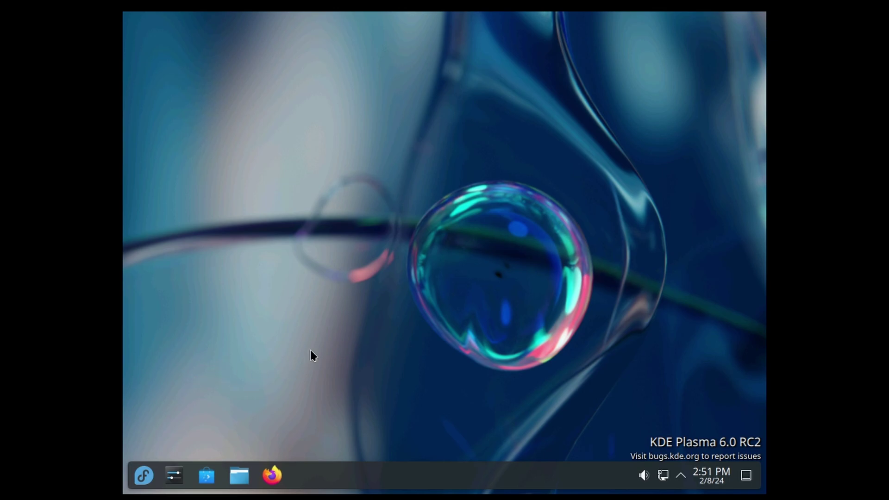
key("super+w")
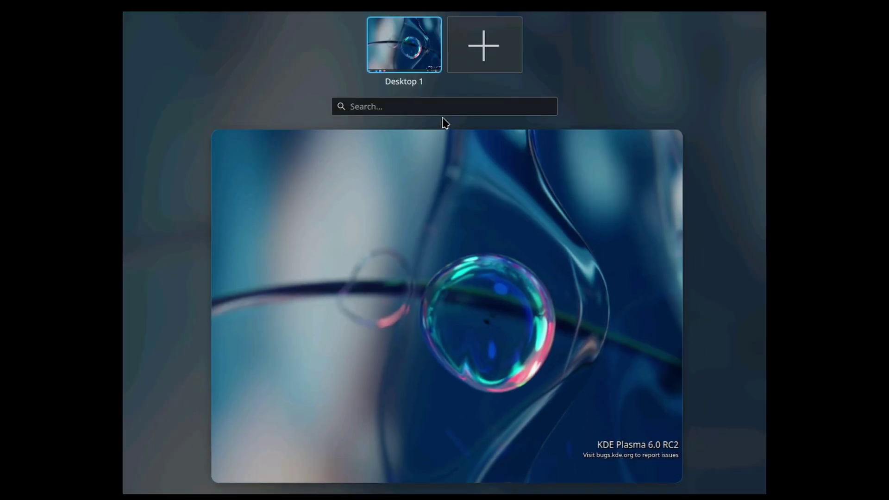
left_click(482, 51)
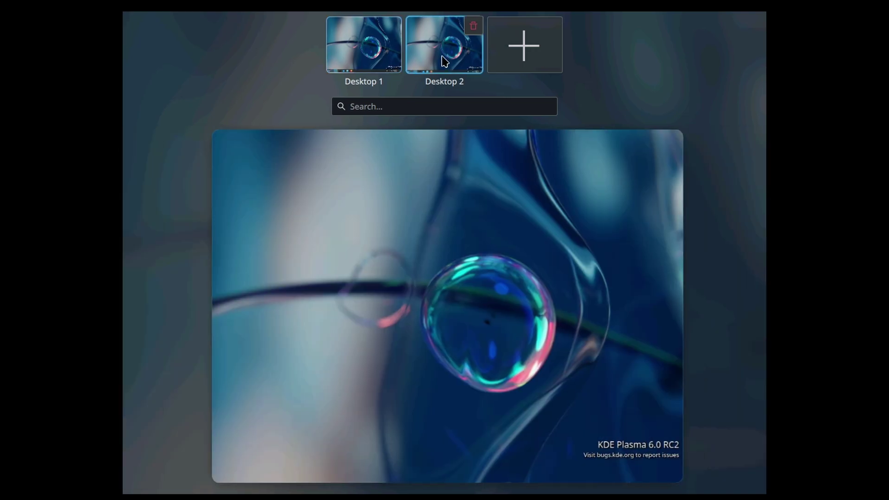
left_click(391, 303)
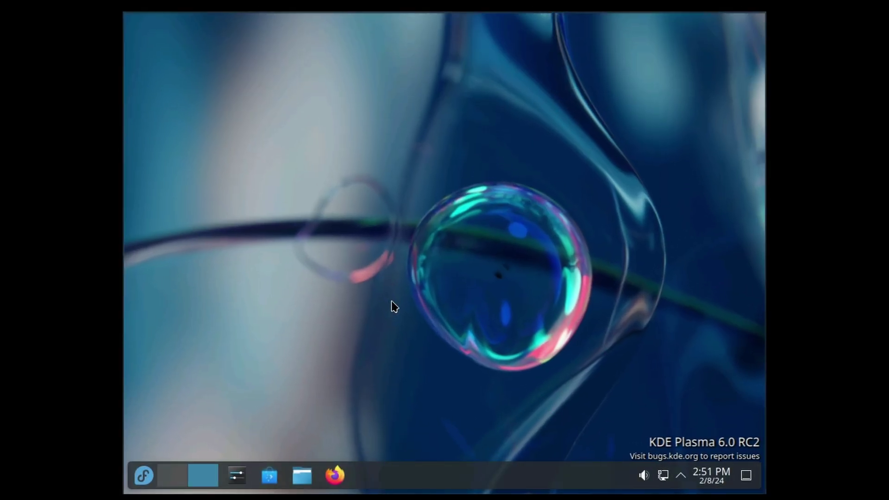
Open Firefox on Desktop 2, close its privacy notice tab, and return to Desktop 1.
left_click(335, 474)
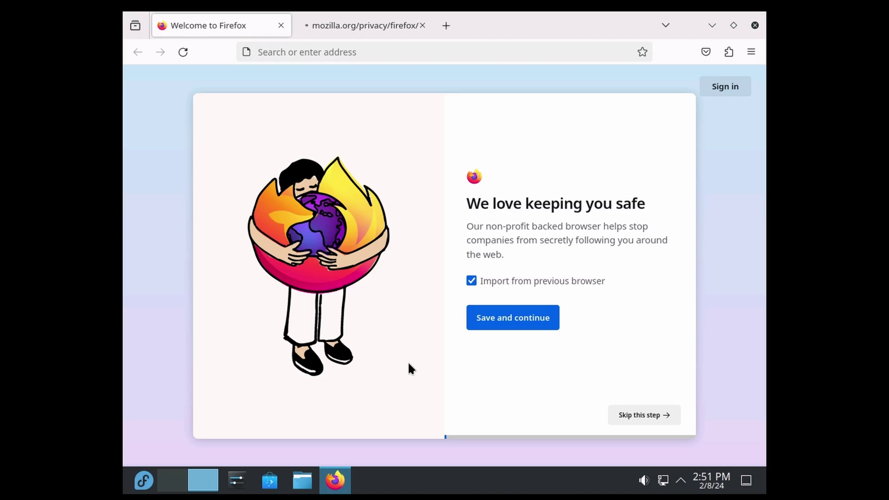
left_click(418, 30)
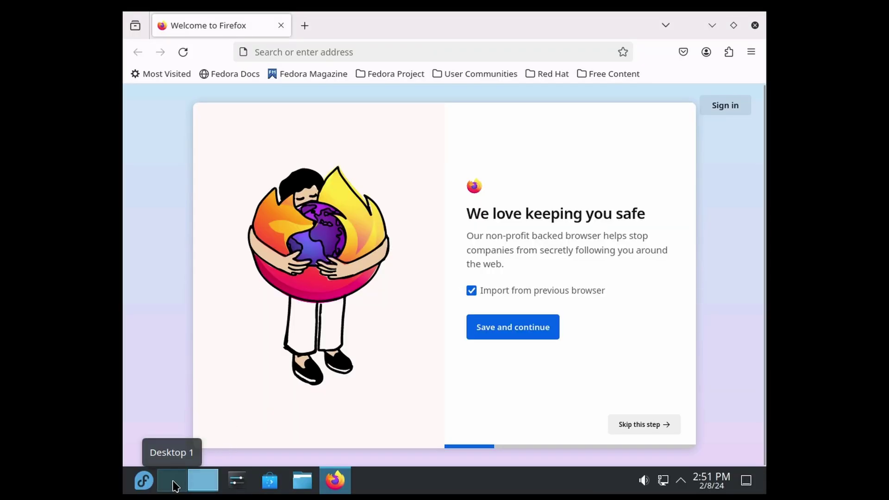
left_click(180, 484)
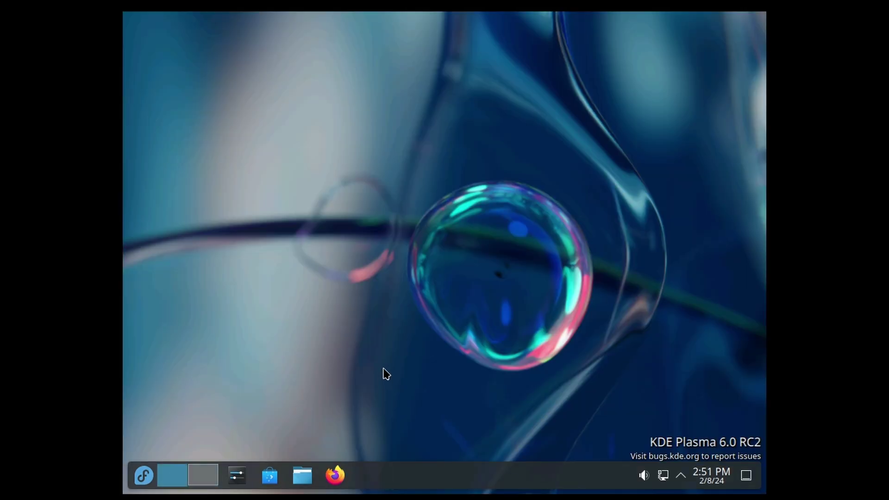
key("super+w")
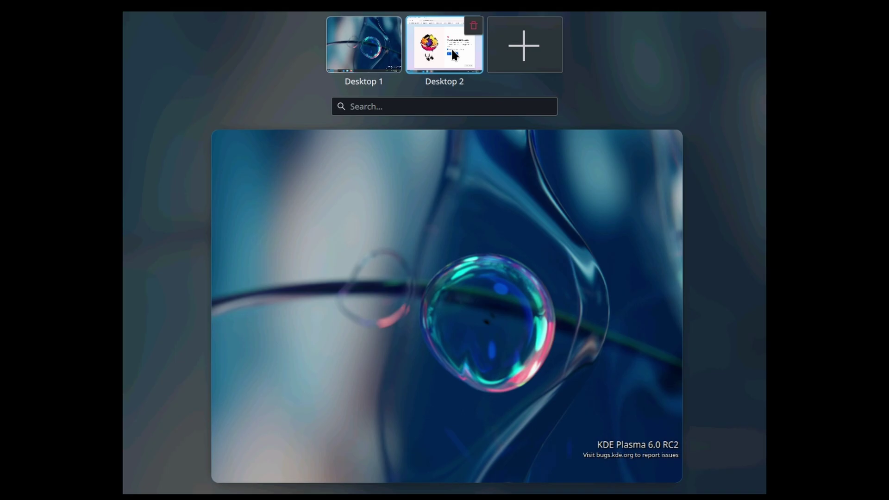
left_click(451, 51)
left_click(364, 46)
left_click(424, 279)
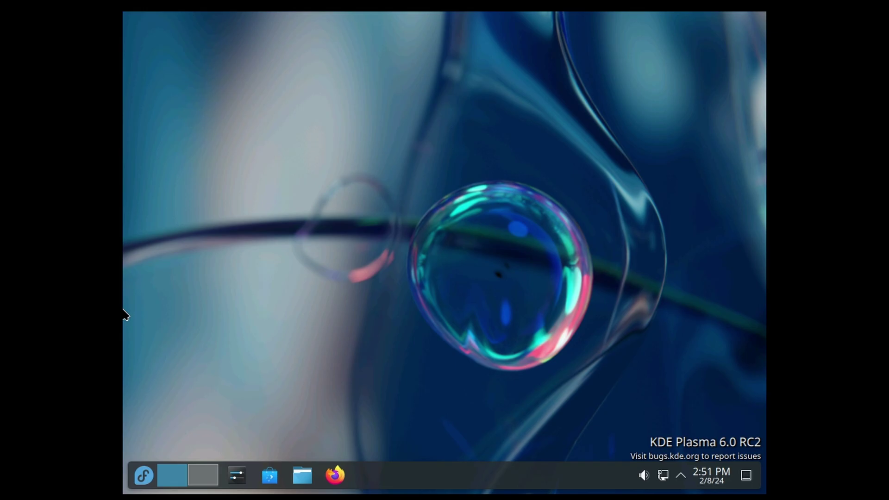
Run neofetch in Konsole and highlight the Fedora 40 release and Plasma 5.93.0 lines.
left_click(144, 477)
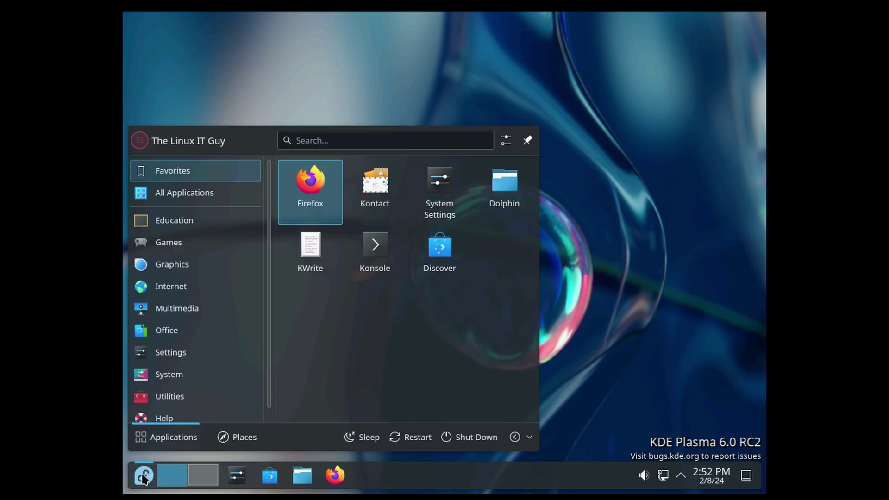
left_click(374, 257)
type("neofetch")
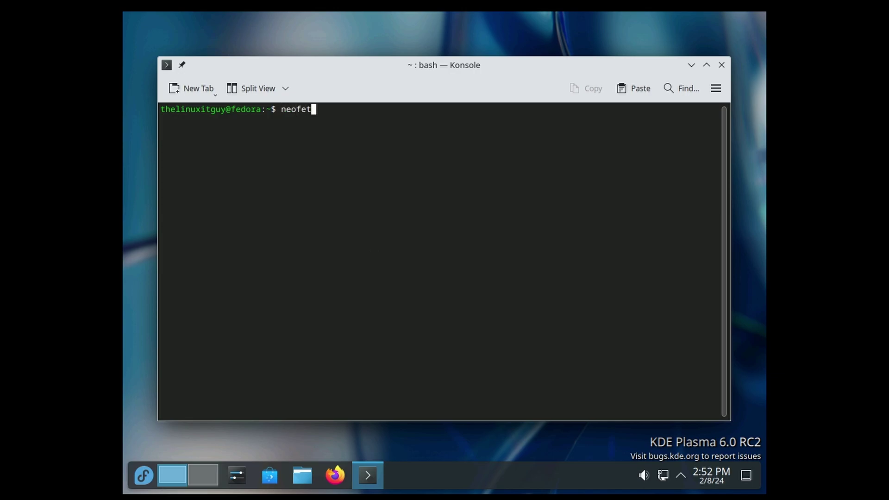
key("Return")
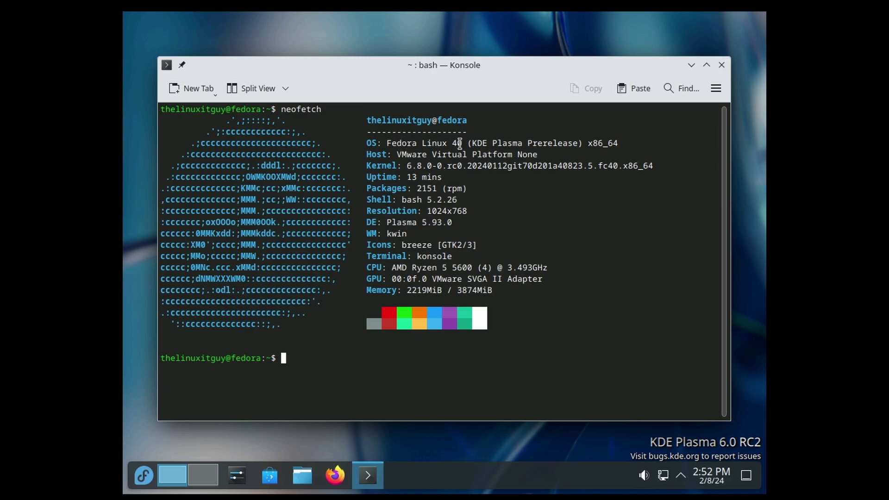
left_click_drag(460, 143, 464, 143)
left_click_drag(369, 222, 461, 222)
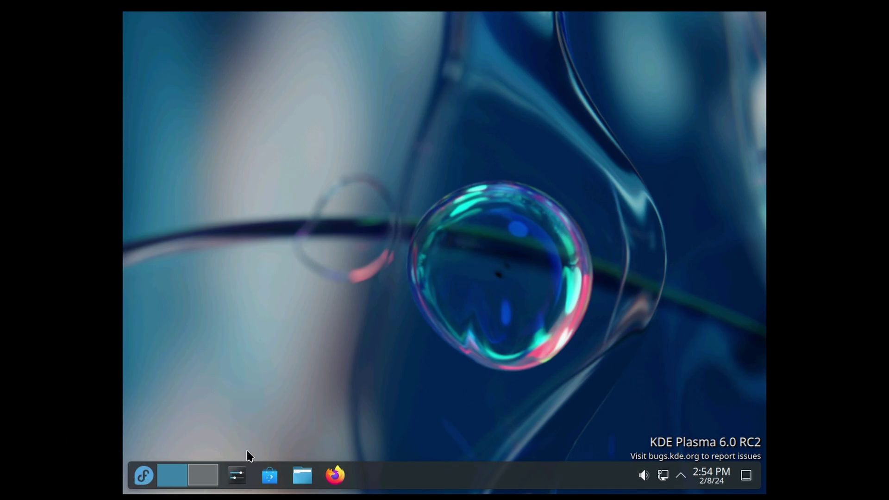
Show About this System in System Settings: Fedora Linux 40, Plasma 5.93.0, Qt 6.6.1, Wayland.
left_click(237, 476)
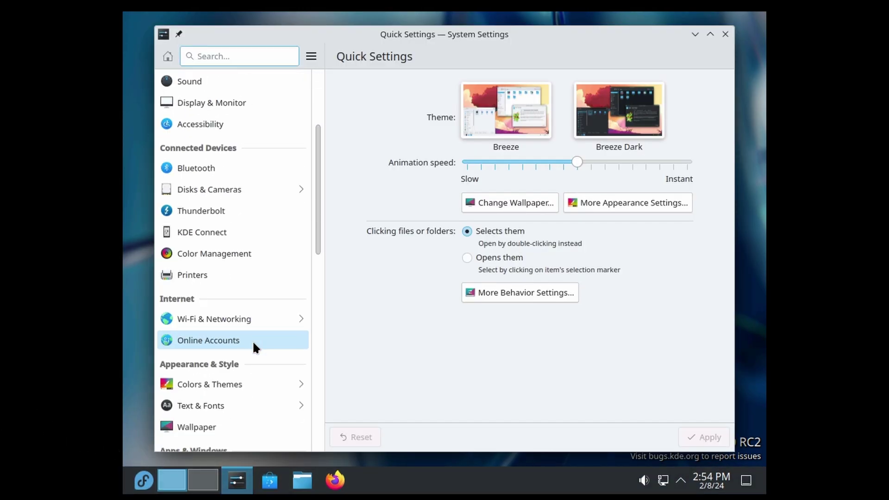
scroll(253, 341, "down", 10)
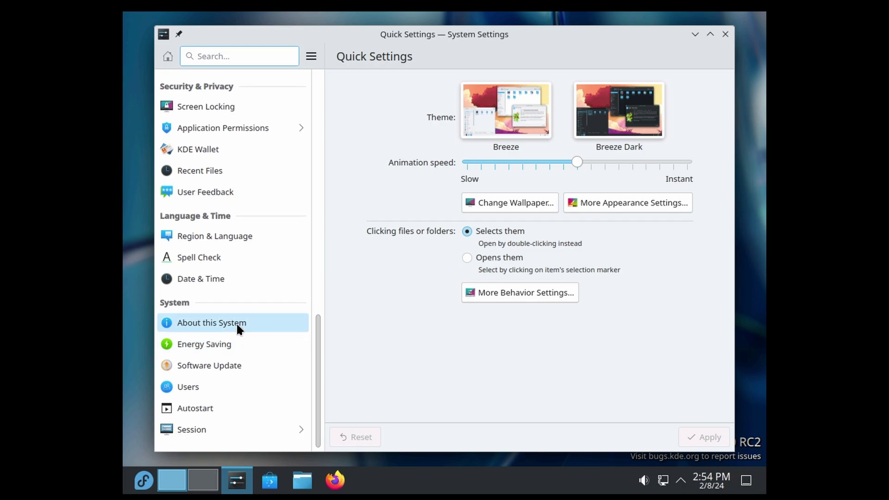
left_click(237, 326)
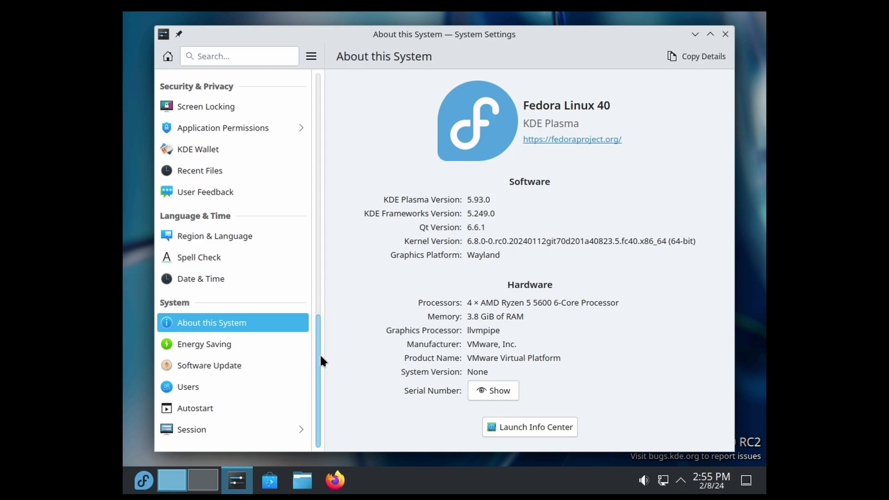
left_click_drag(319, 354, 331, 252)
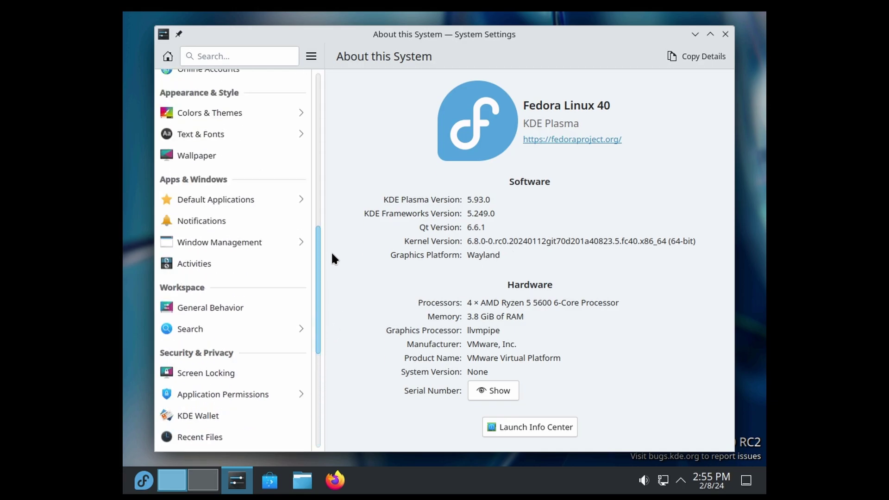
Apply the Breeze Dark global theme.
scroll(258, 382, "up", 5)
left_click(257, 386)
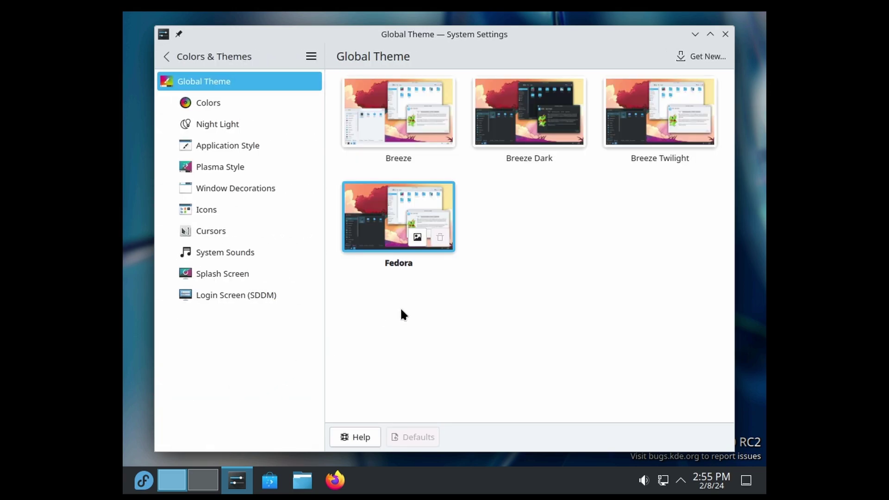
left_click(527, 116)
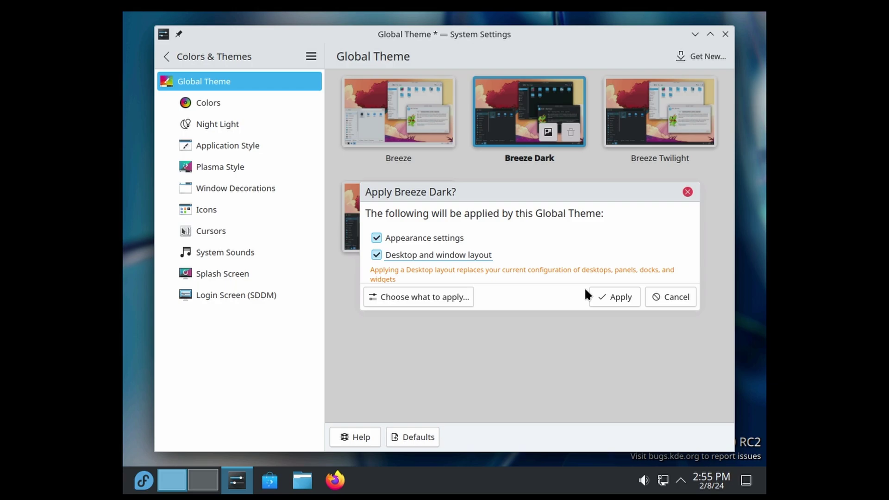
left_click(613, 298)
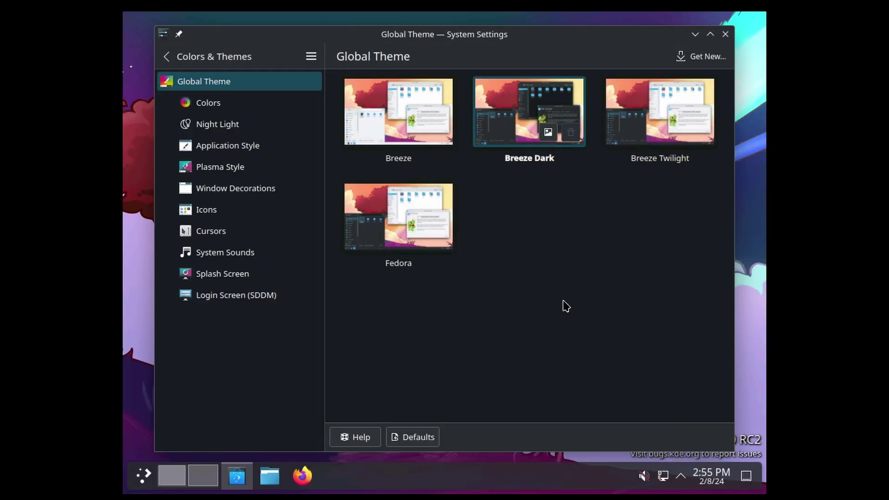
Apply a custom green accent colour in Colors, then go to the Wallpaper page.
left_click(232, 111)
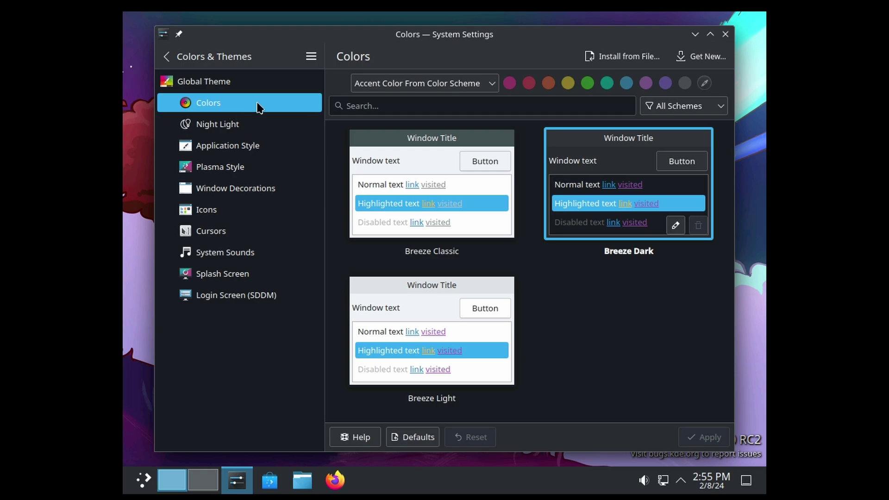
left_click(487, 88)
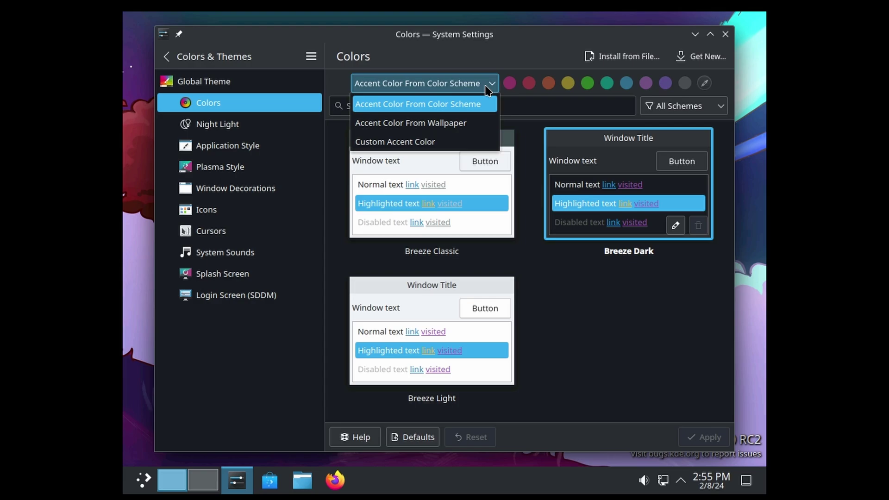
left_click(468, 144)
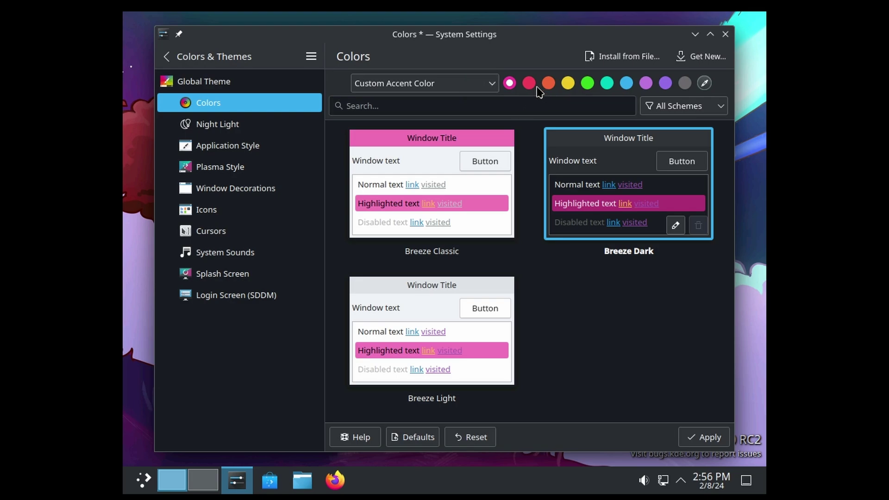
left_click(626, 84)
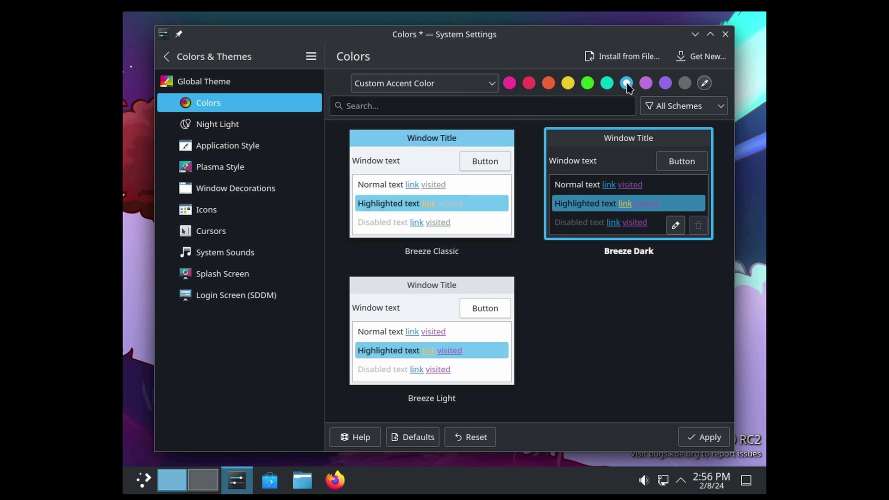
left_click(588, 84)
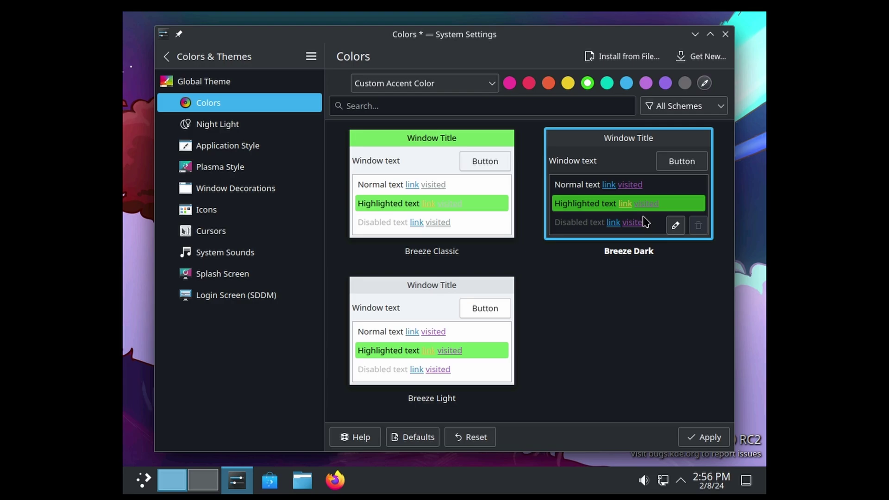
left_click(700, 437)
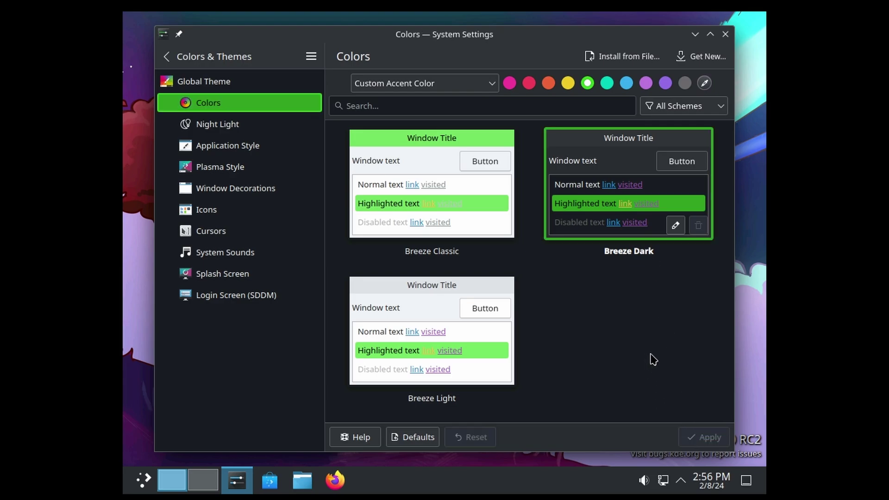
left_click(166, 56)
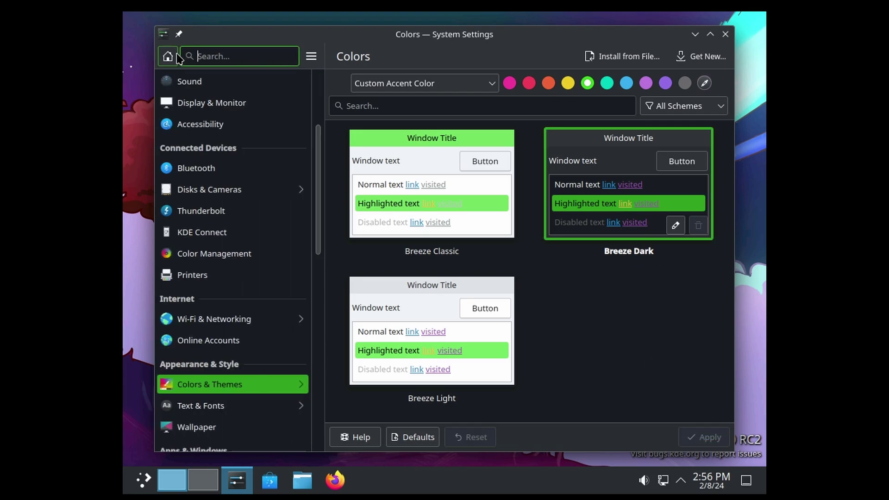
left_click(287, 427)
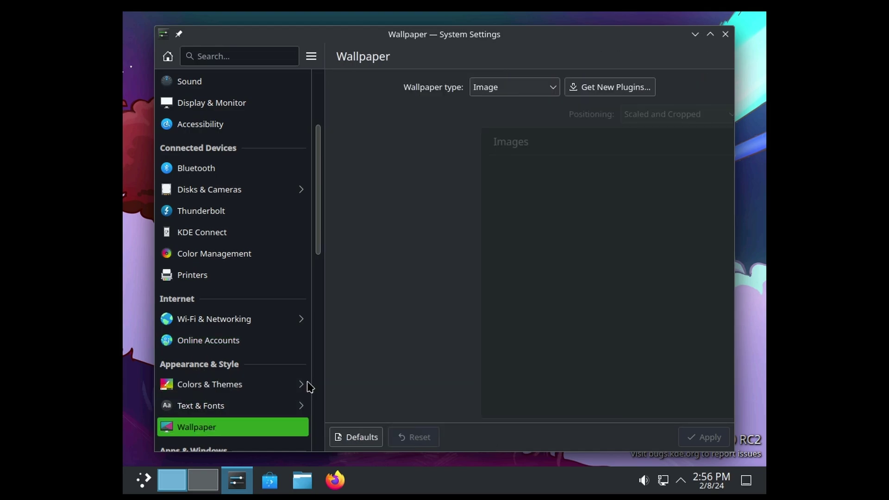
Maximise System Settings and scroll through the five-column wallpaper gallery.
left_click(710, 33)
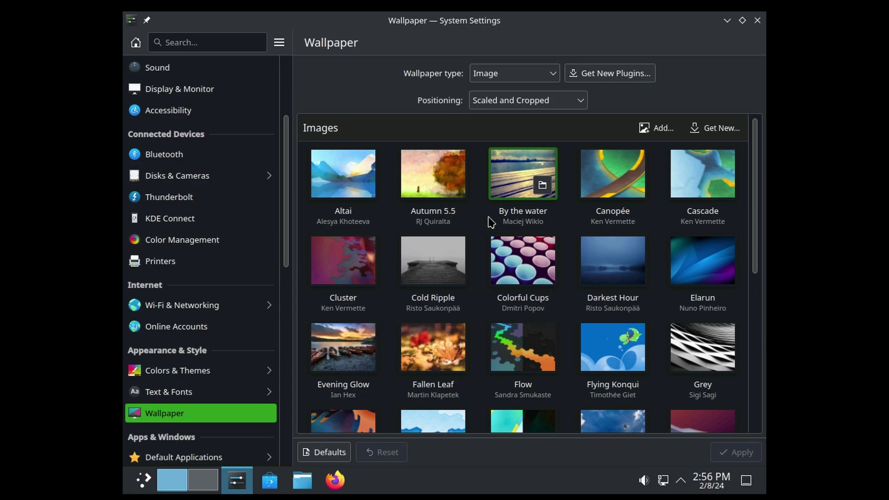
scroll(492, 224, "down", 2)
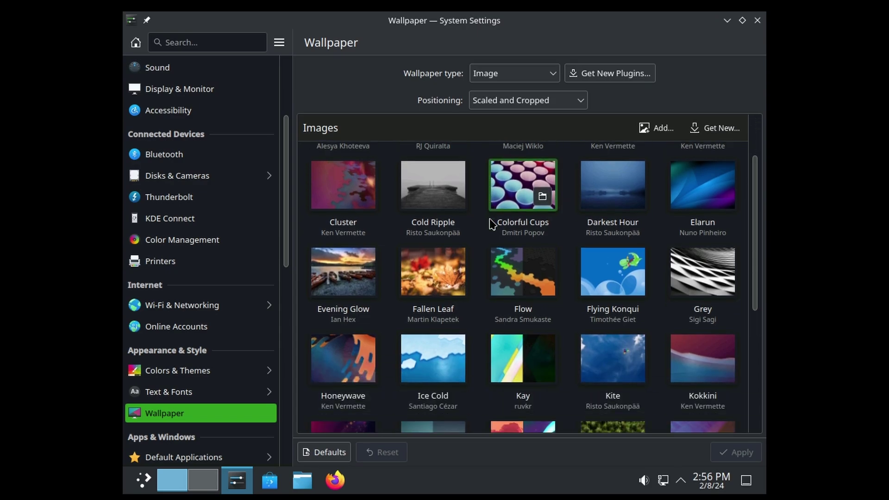
scroll(492, 225, "down", 5)
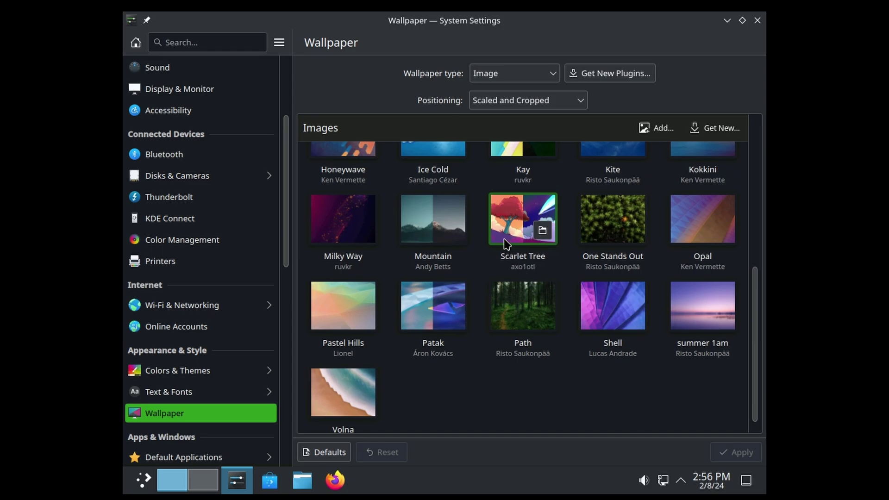
Minimise the settings window to view the Scarlet Tree desktop, then restore it from the taskbar.
left_click(727, 20)
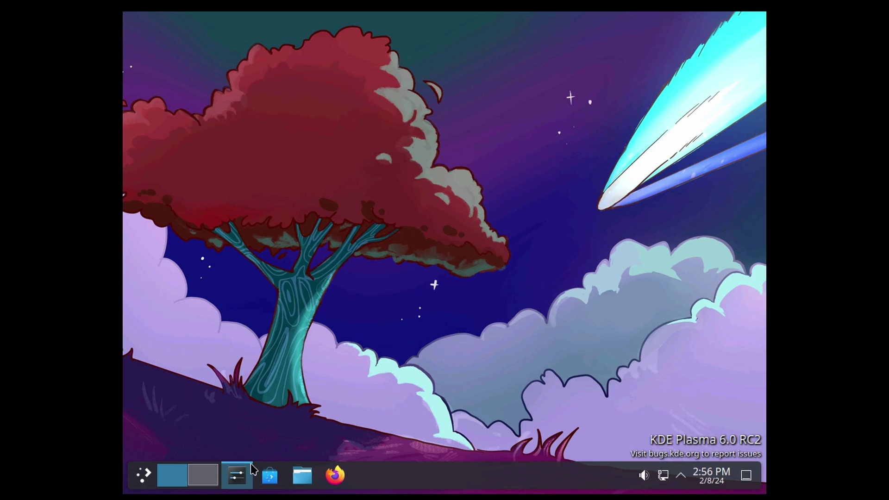
left_click(237, 474)
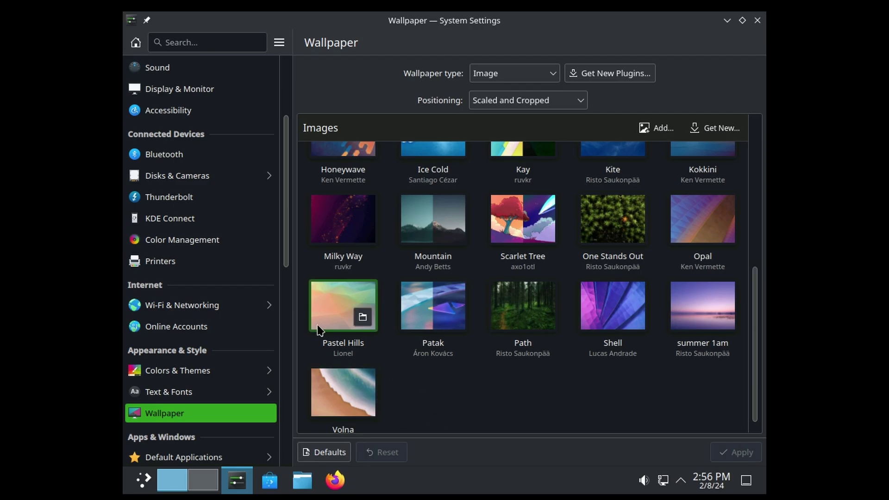
scroll(232, 273, "up", 3)
scroll(232, 273, "down", 3)
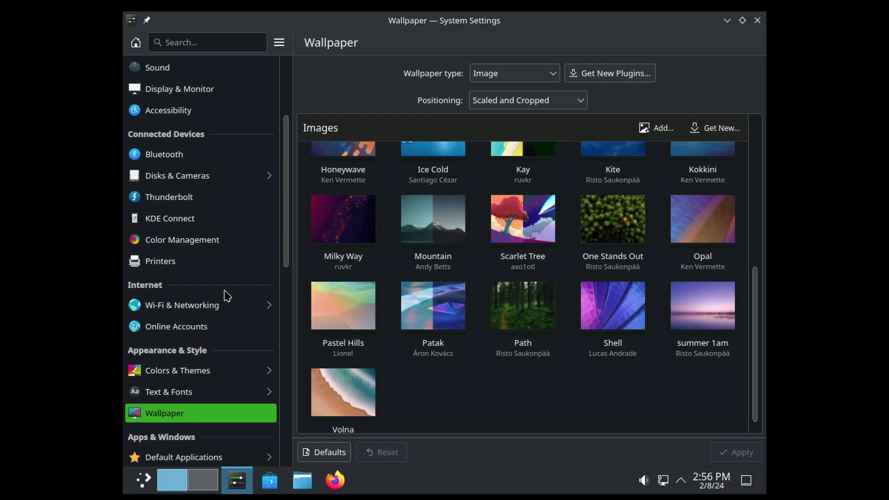
Download and install the Bibata-Modern-Classic.tar.xz cursor theme from Get New Cursors.
scroll(199, 324, "down", 1)
left_click(189, 329)
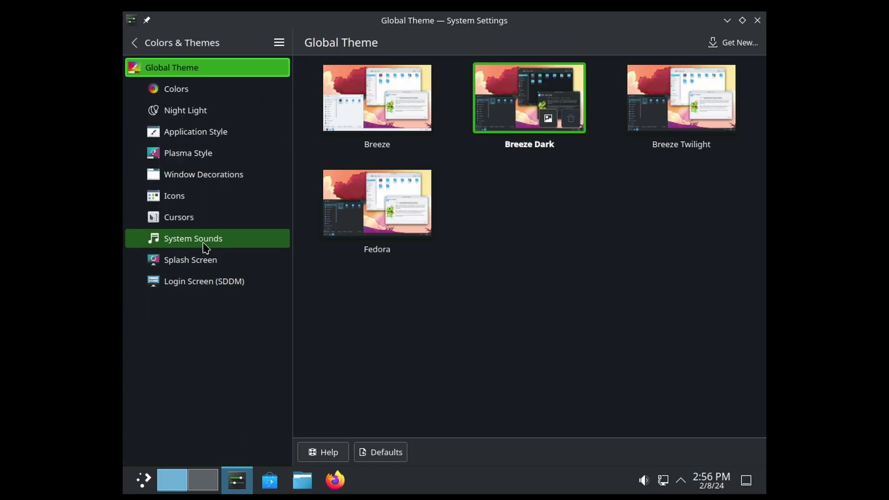
left_click(198, 224)
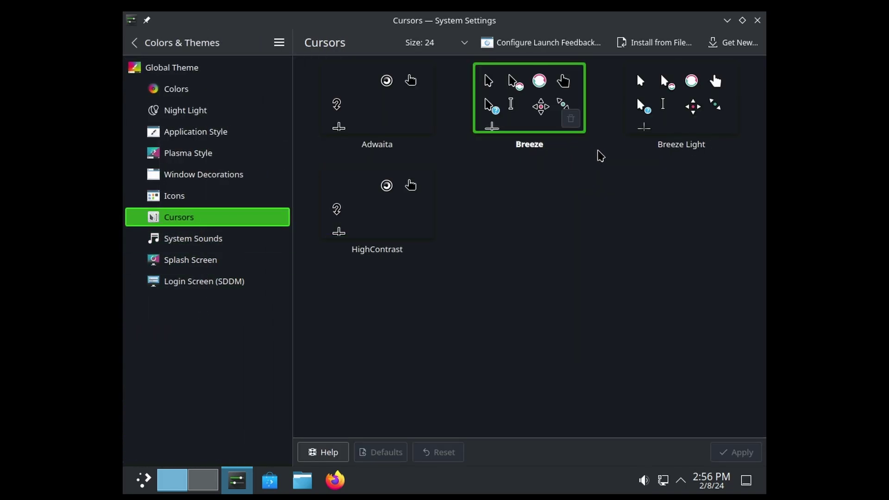
left_click(734, 43)
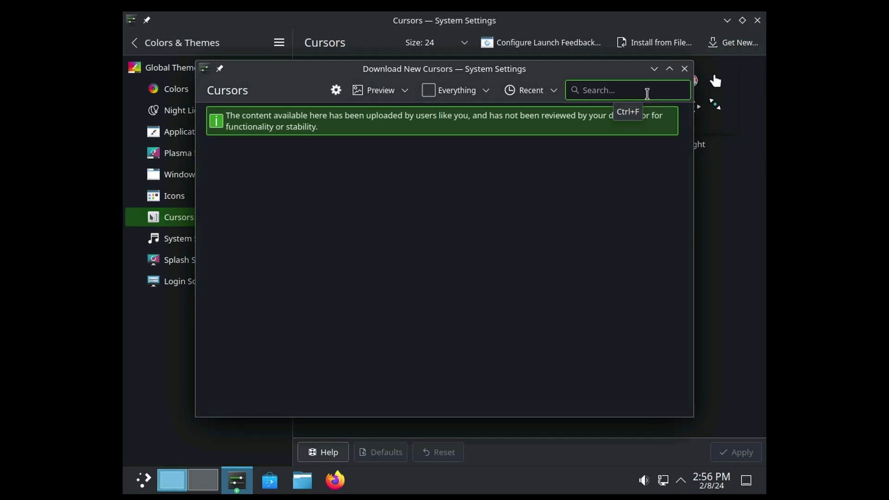
type("bibata")
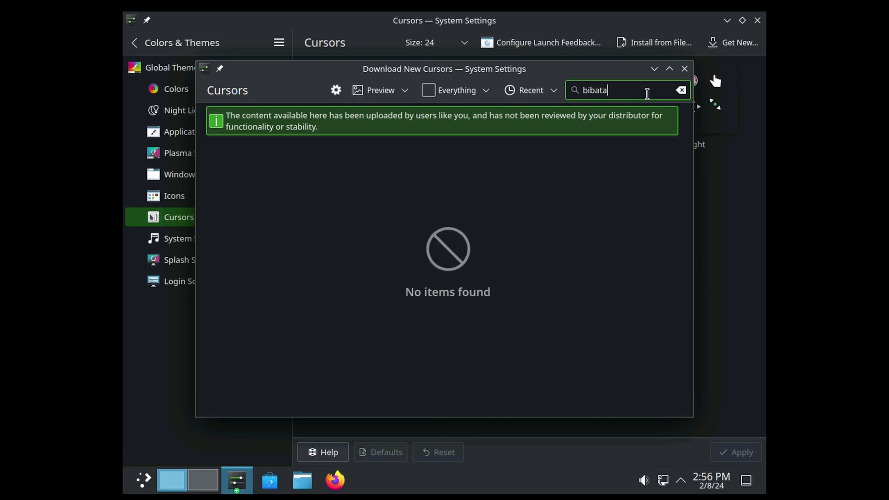
left_click(669, 69)
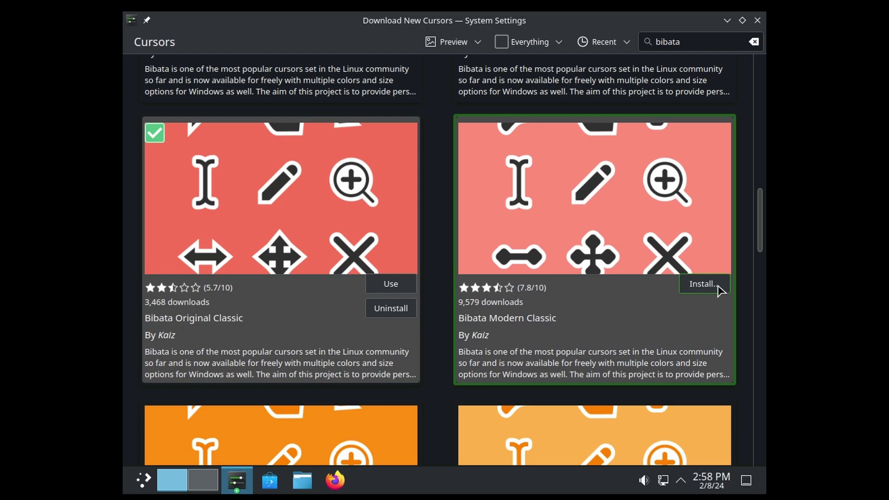
left_click(719, 288)
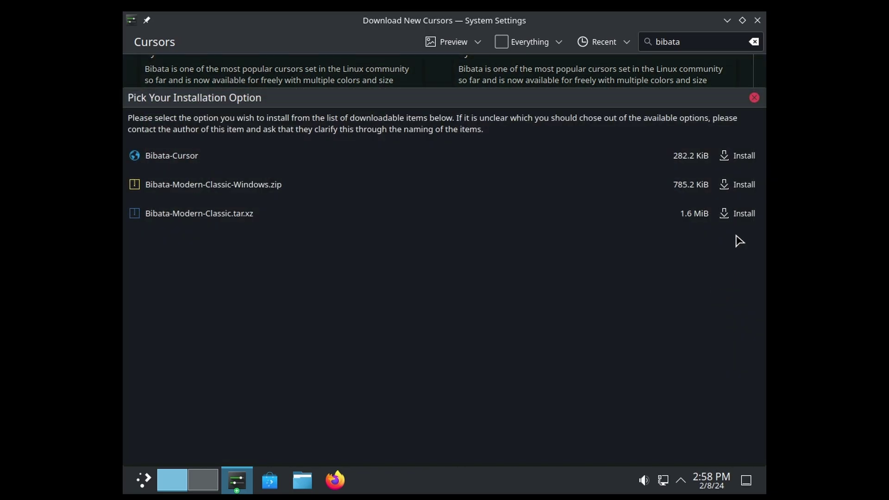
left_click(744, 213)
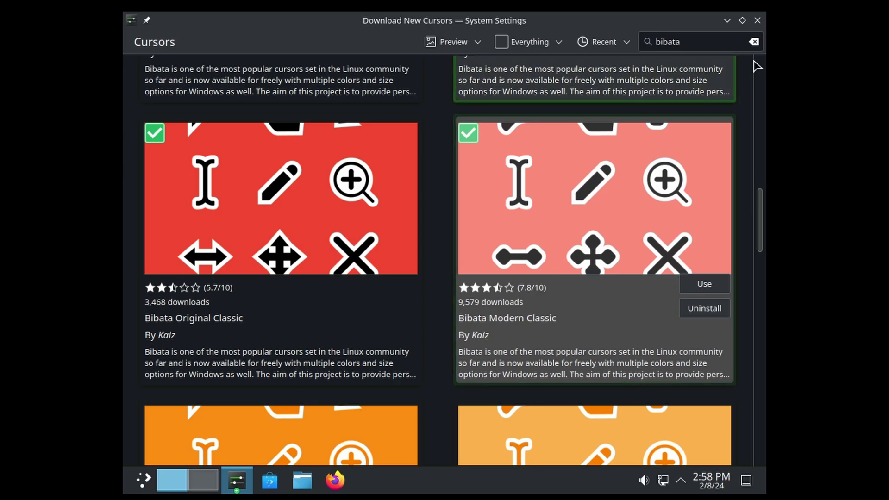
left_click(758, 20)
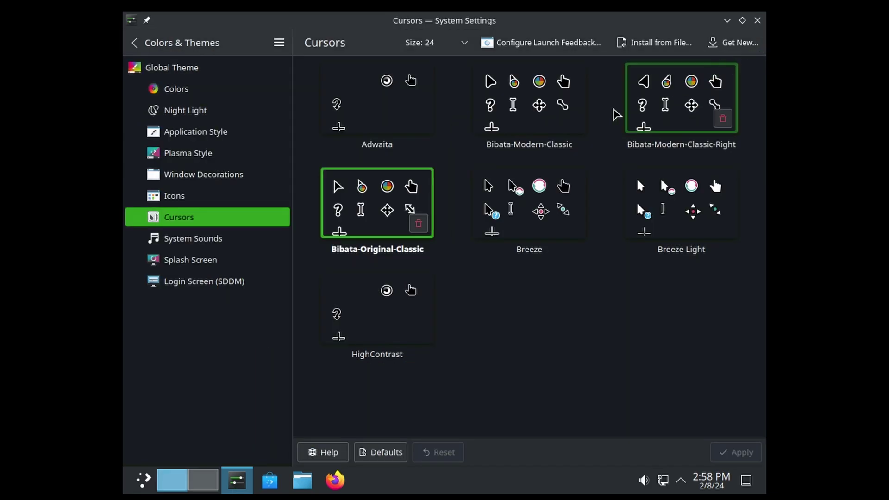
Apply Bibata-Modern-Classic as the cursor theme and close System Settings.
left_click(537, 100)
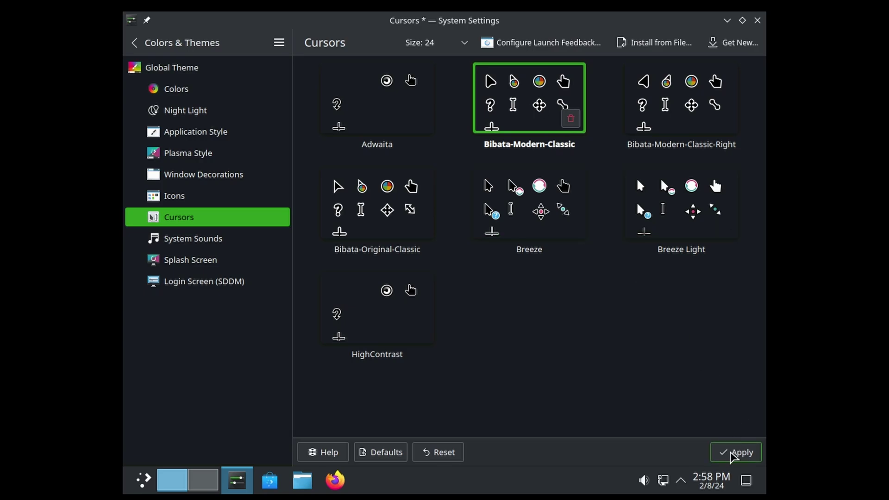
left_click(736, 452)
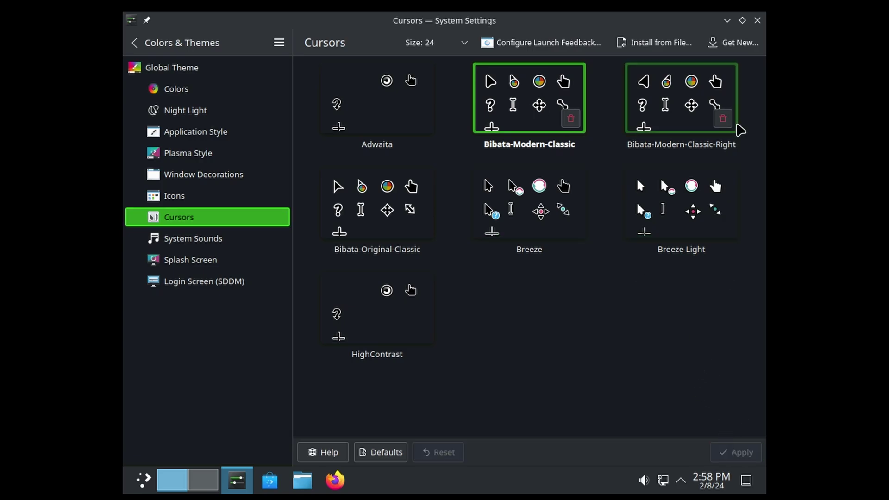
left_click(758, 20)
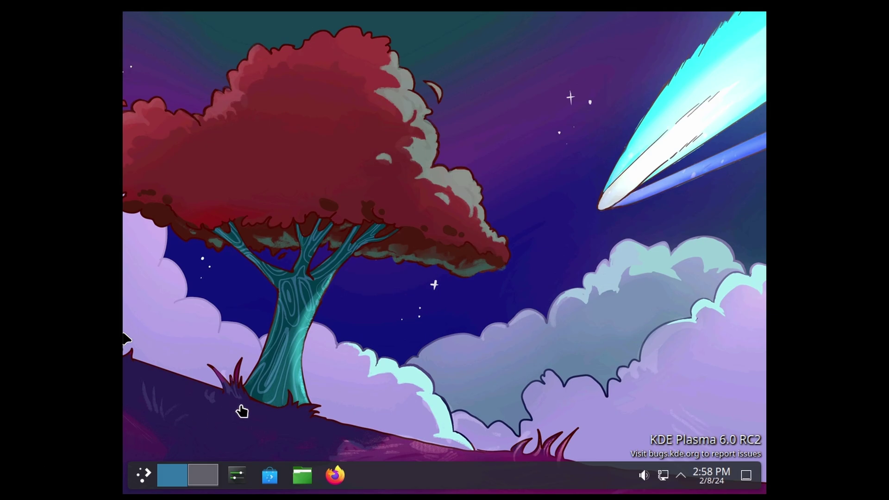
Search Discover for 'inkscape' and scroll through Inkscape's details page in a maximised window.
left_click(270, 476)
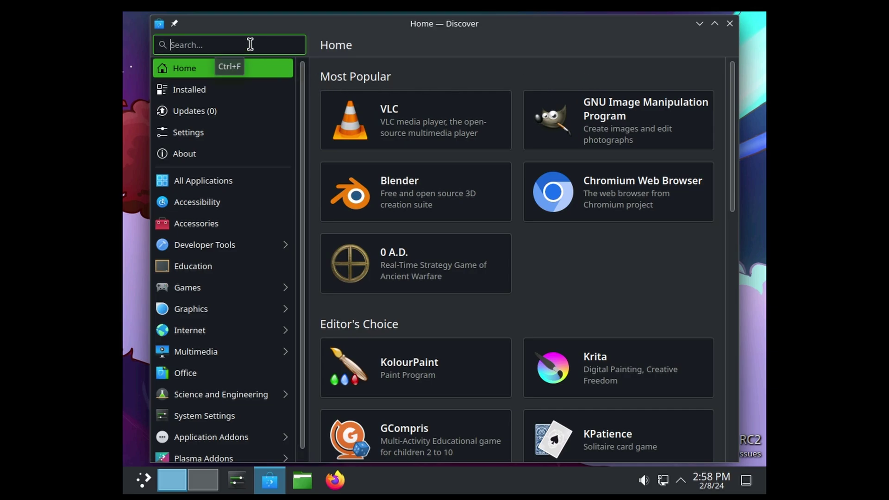
type("inkscape")
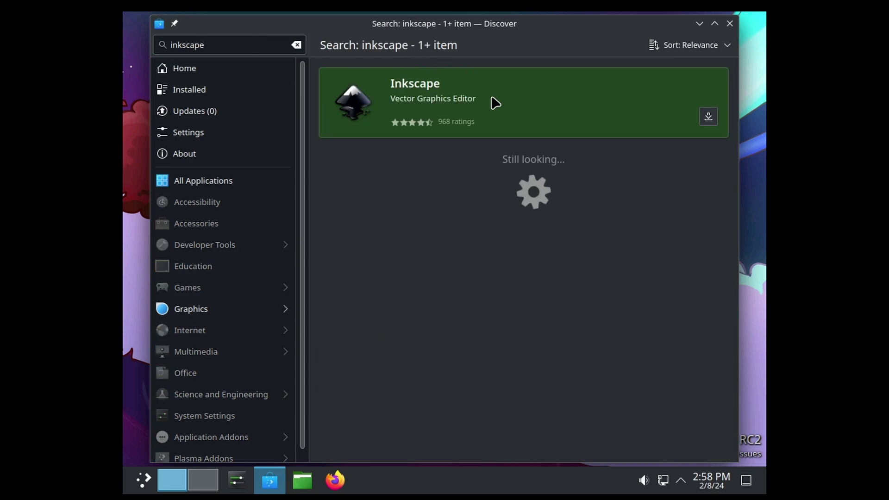
left_click(715, 24)
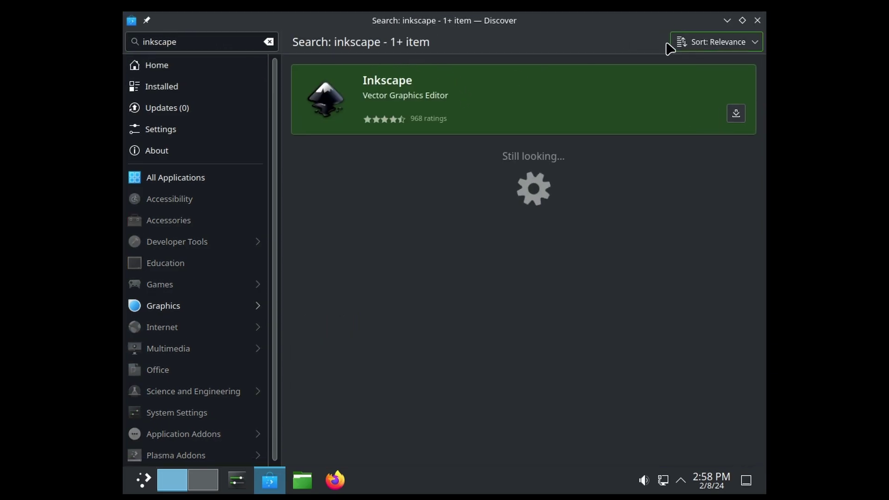
left_click(500, 102)
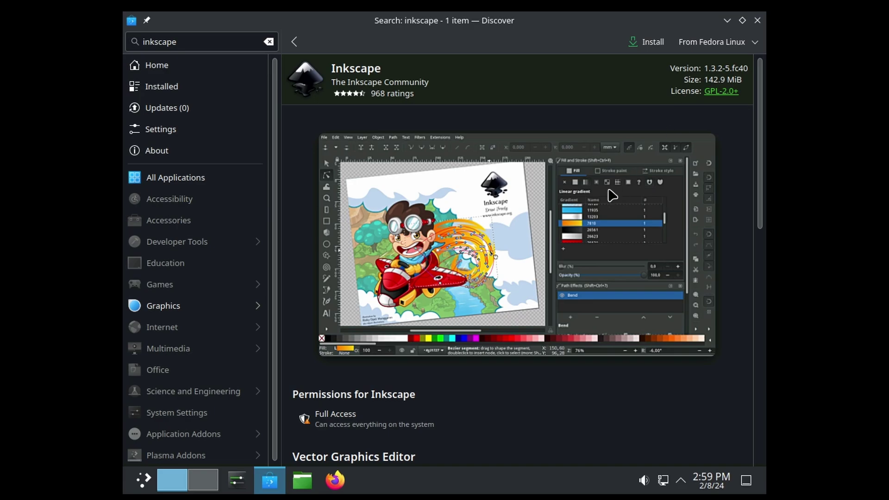
scroll(479, 254, "down", 5)
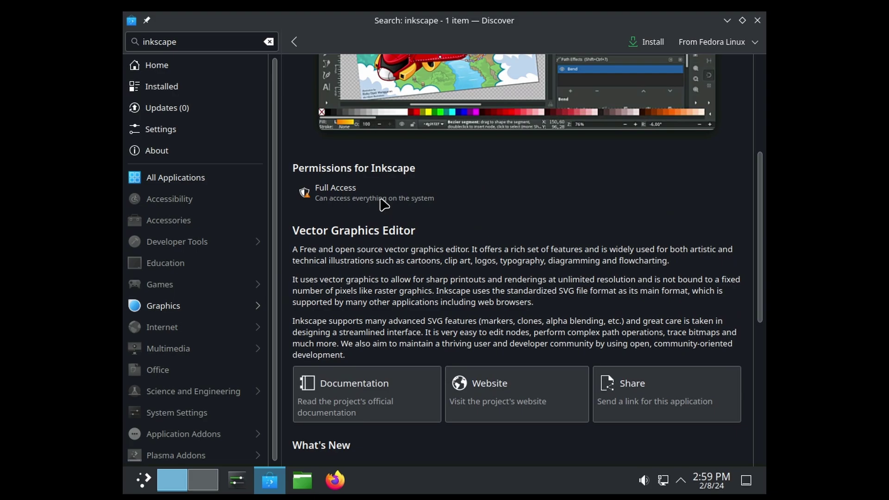
scroll(482, 221, "down", 1)
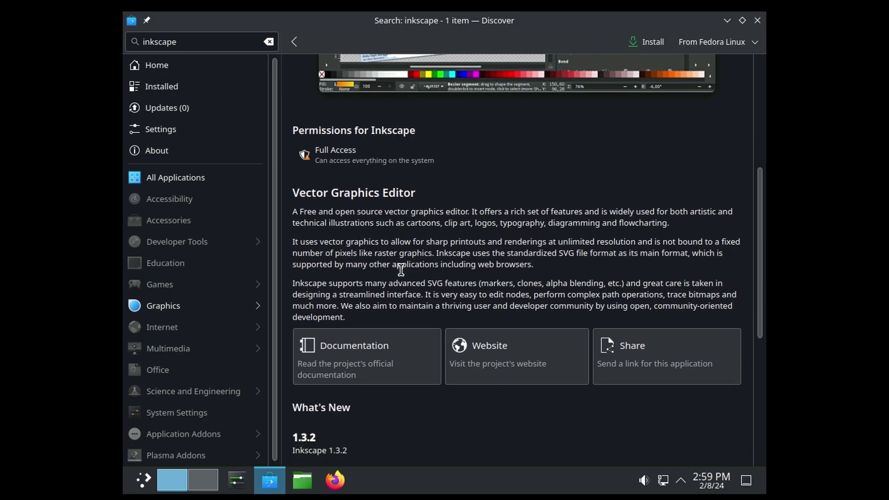
scroll(401, 268, "down", 2)
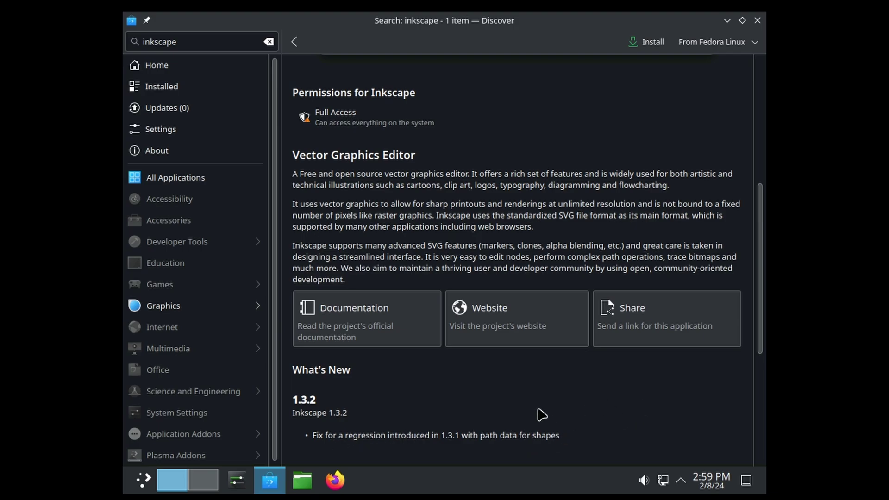
scroll(539, 413, "down", 3)
scroll(430, 310, "down", 2)
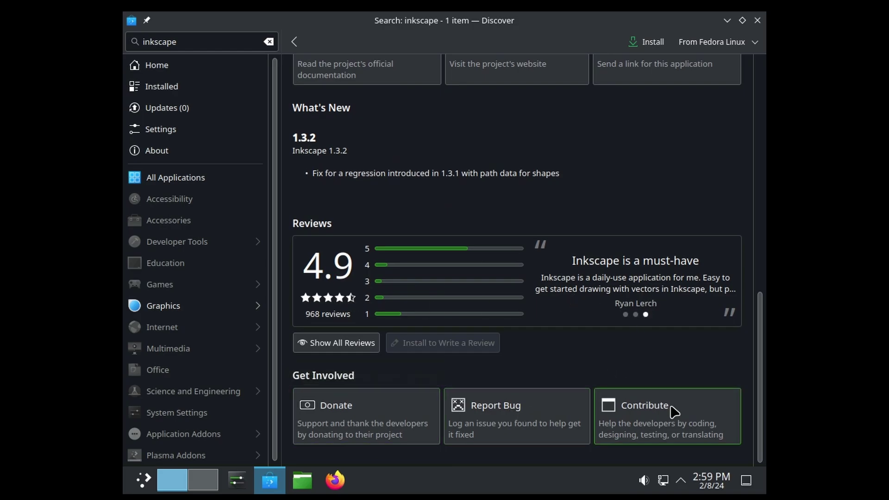
scroll(666, 345, "up", 10)
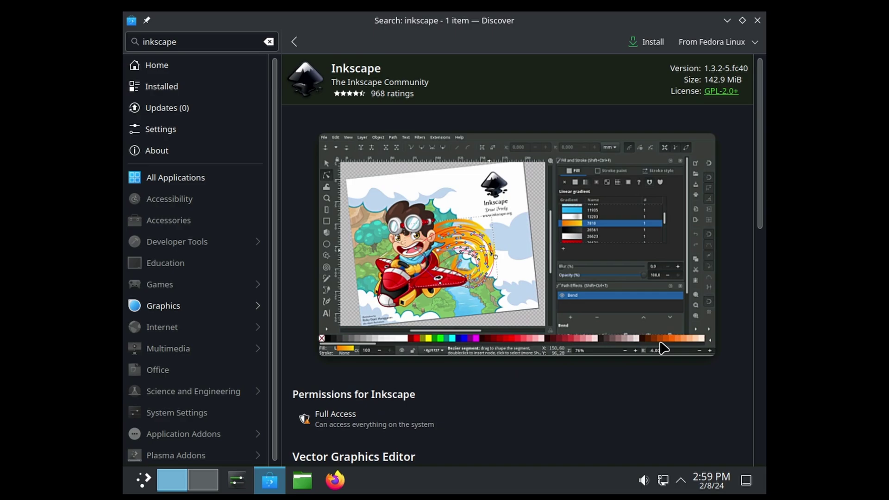
Check Inkscape's package sources, keep Fedora Linux, and close Discover.
left_click(755, 42)
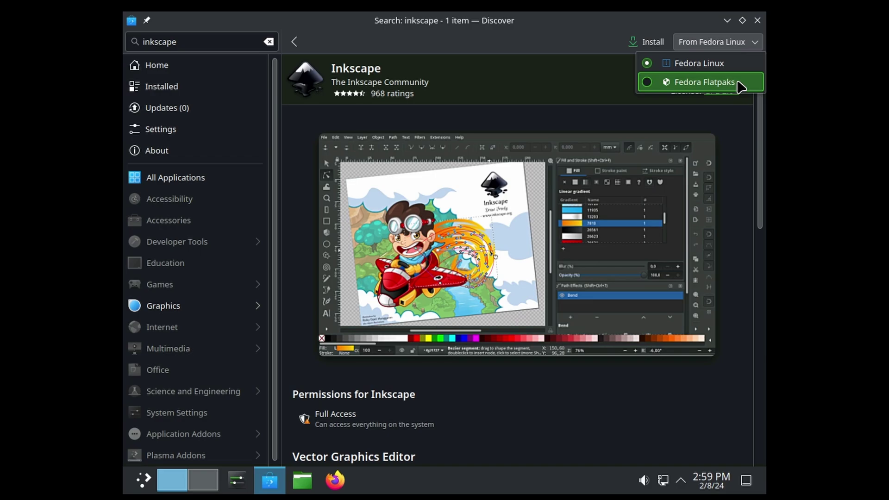
left_click(740, 41)
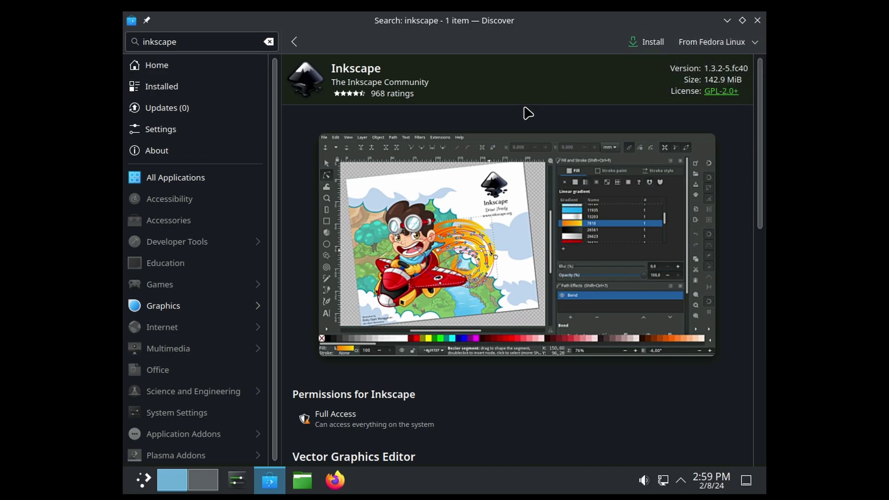
left_click(125, 178)
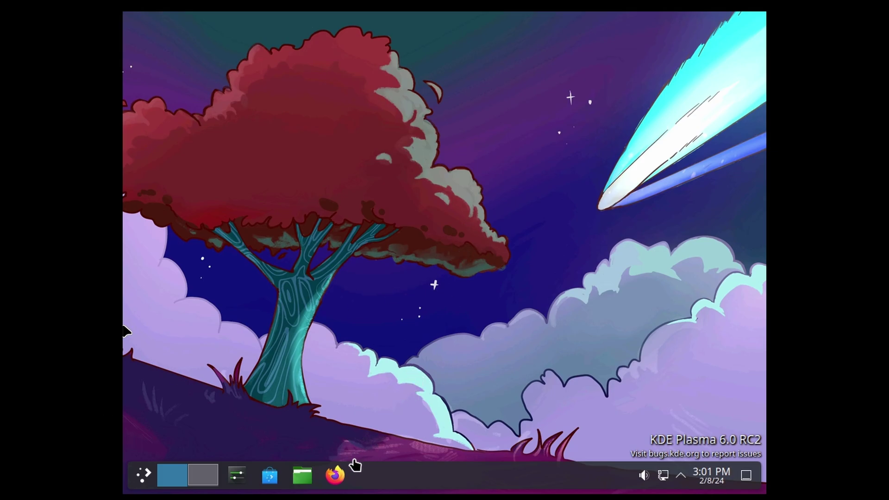
Search 'kde neon' in Firefox and open the KDE neon download page listing its Live Images.
left_click(335, 475)
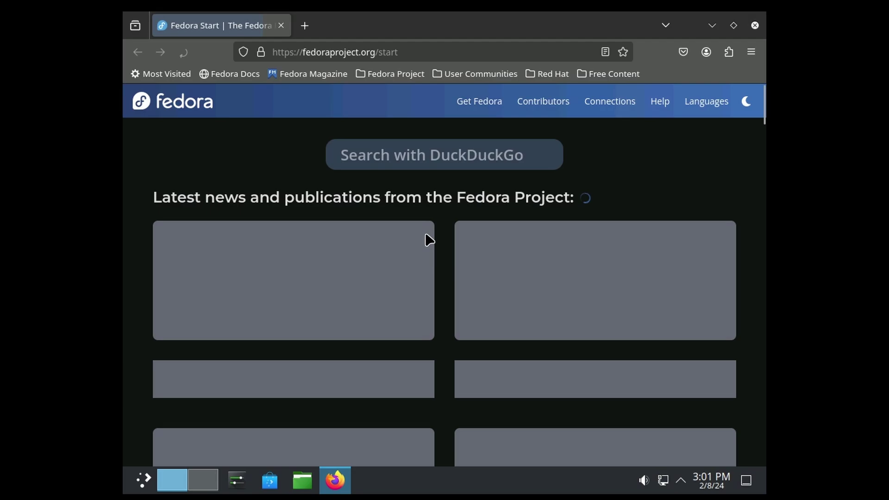
left_click(399, 47)
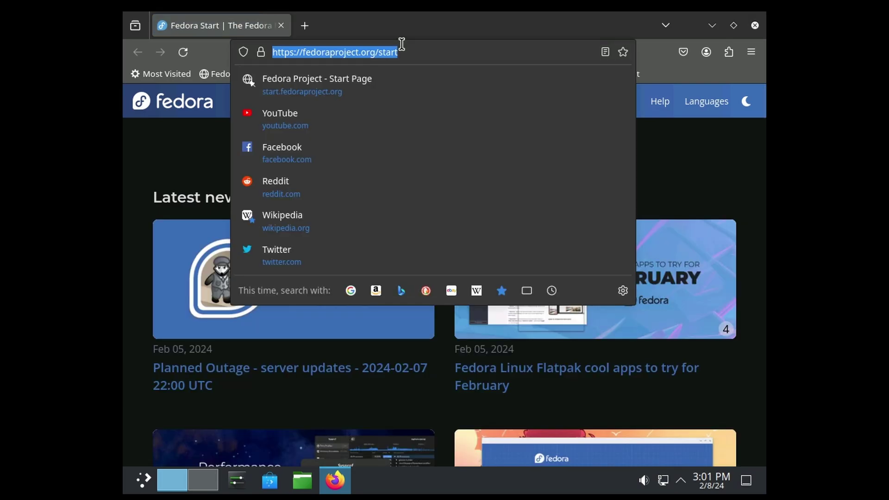
type("kde neon")
key("Return")
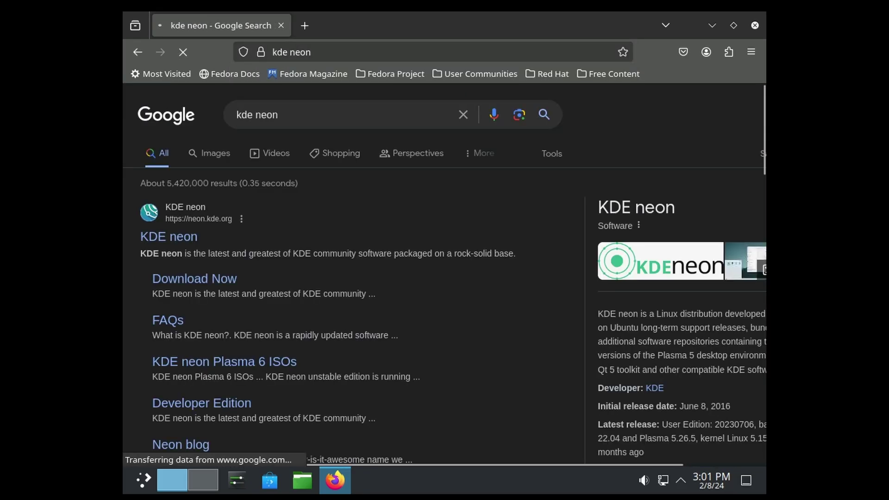
left_click(184, 239)
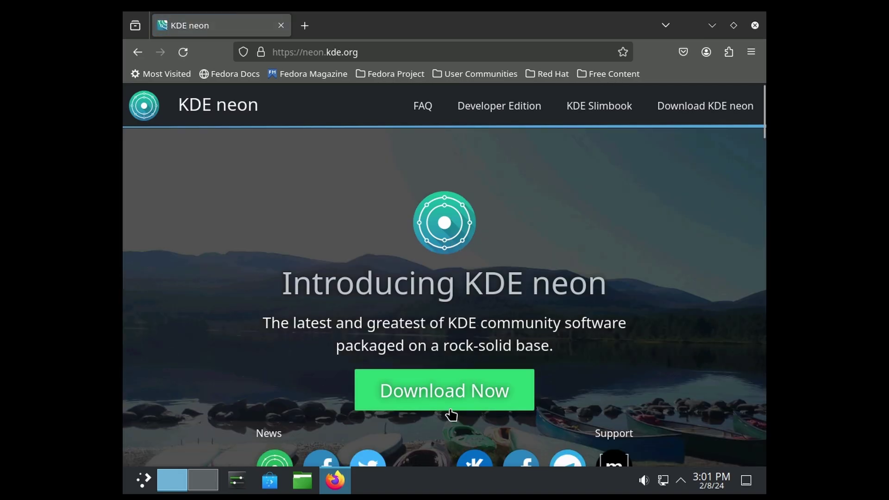
left_click(450, 409)
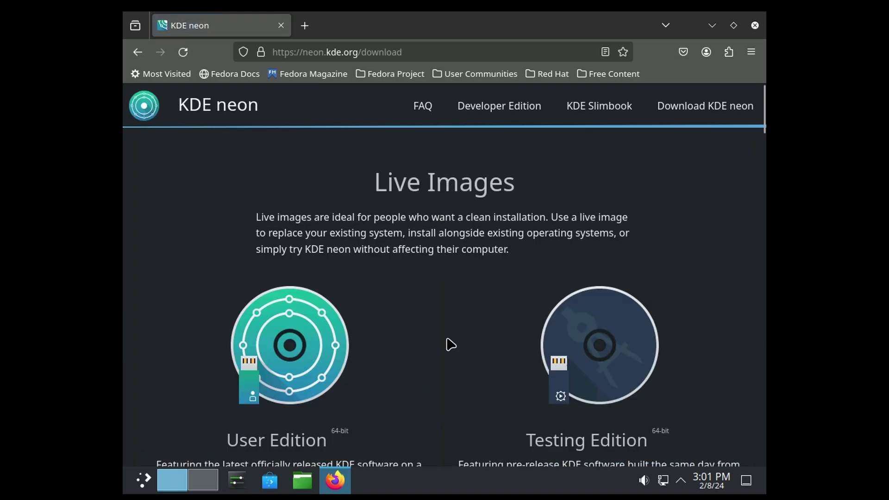
scroll(454, 332, "down", 8)
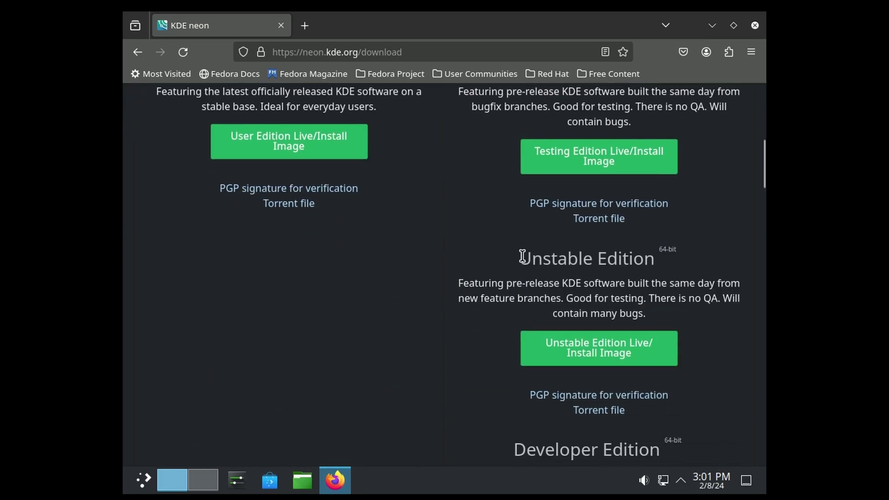
Highlight the 'Unstable Edition' heading text on the KDE neon download page.
left_click_drag(518, 258, 667, 265)
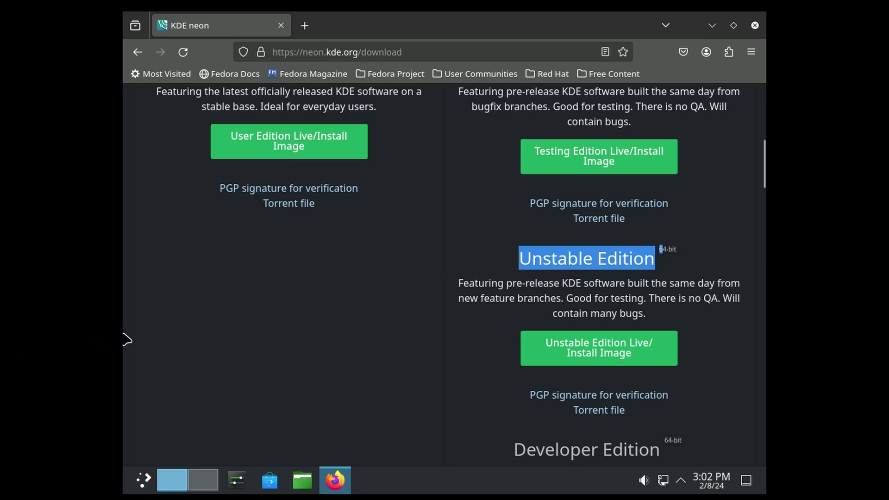
Show the desktop with Super+D, hiding Firefox to reveal the Scarlet Tree wallpaper.
key("super+d")
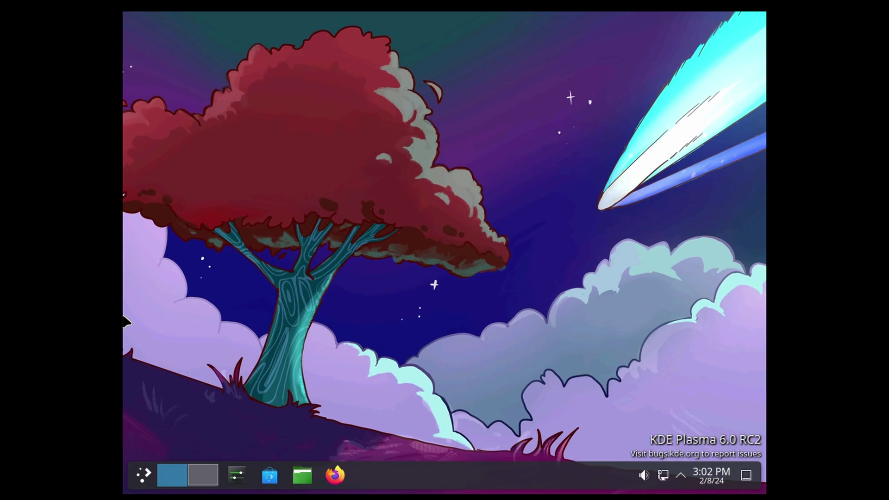